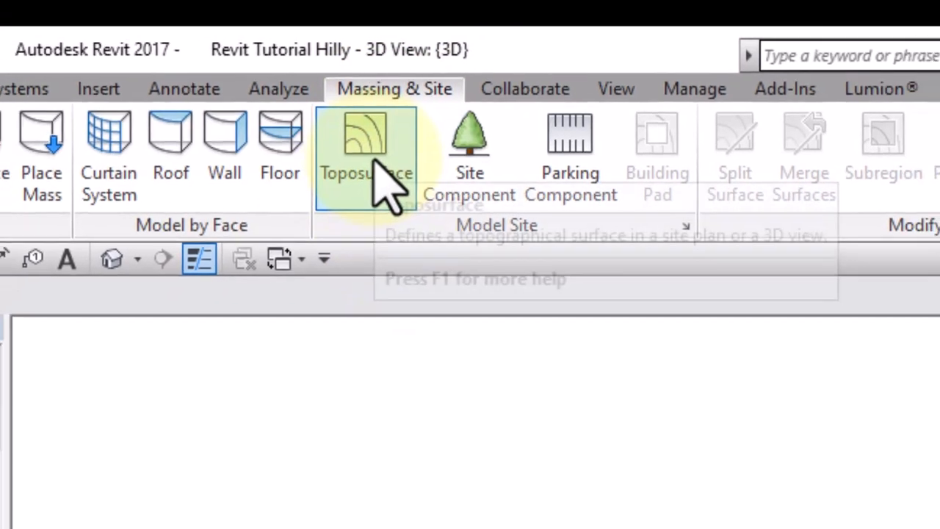
Start a new toposurface and bring up the Site floor plan to work in
{"action": "left_click", "coordinate": [371, 172]}
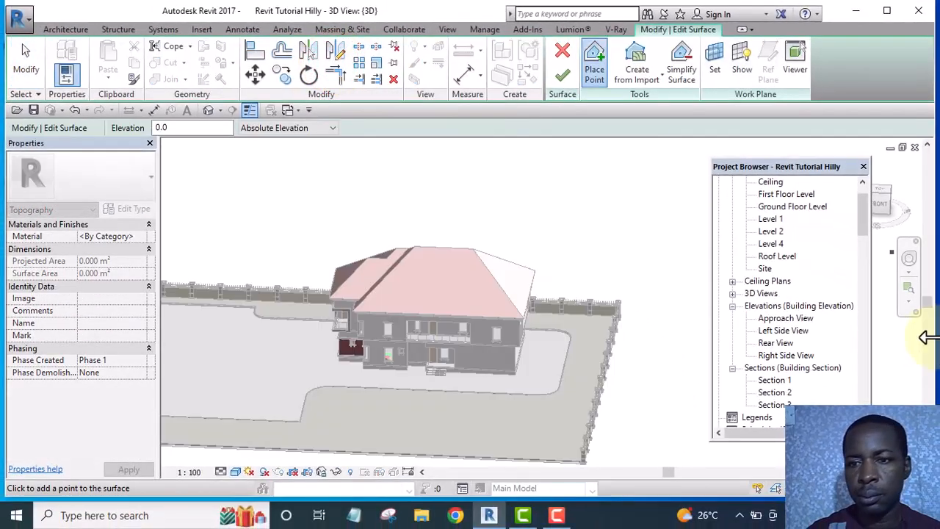
{"action": "mouse_move", "coordinate": [857, 209]}
{"action": "left_mouse_down"}
{"action": "mouse_move", "coordinate": [860, 231]}
{"action": "mouse_move", "coordinate": [858, 198]}
{"action": "left_mouse_up"}
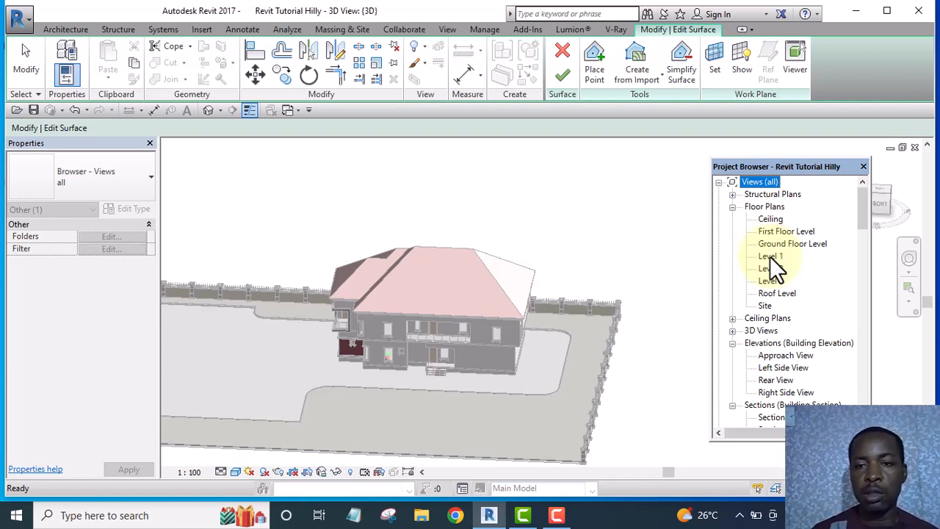
{"action": "double_click", "coordinate": [762, 304]}
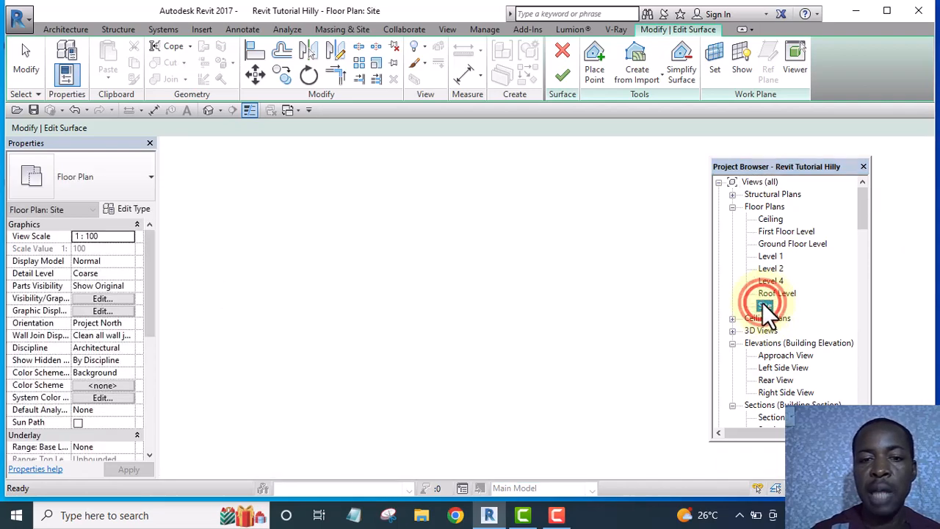
{"action": "scroll", "coordinate": [517, 278], "scroll_direction": "up", "scroll_amount": 2}
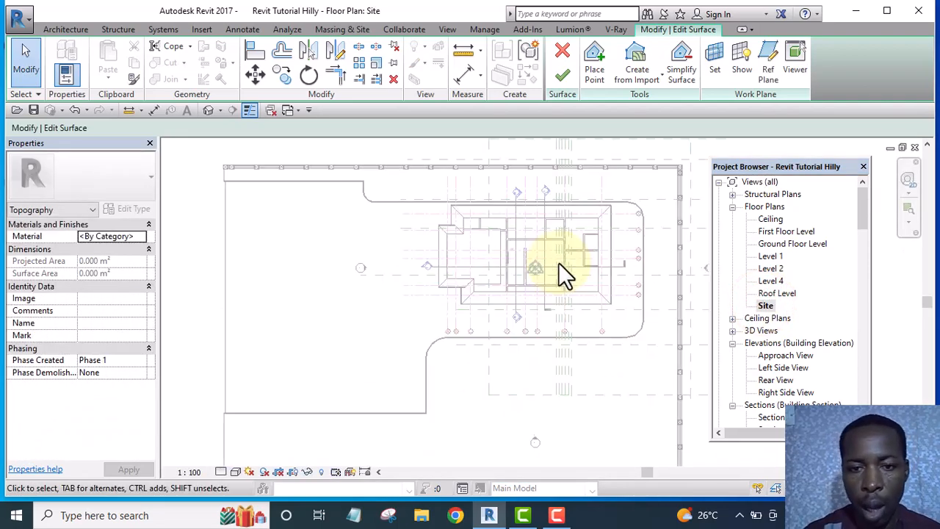
{"action": "middle_click_drag", "start_coordinate": [558, 268], "coordinate": [474, 277]}
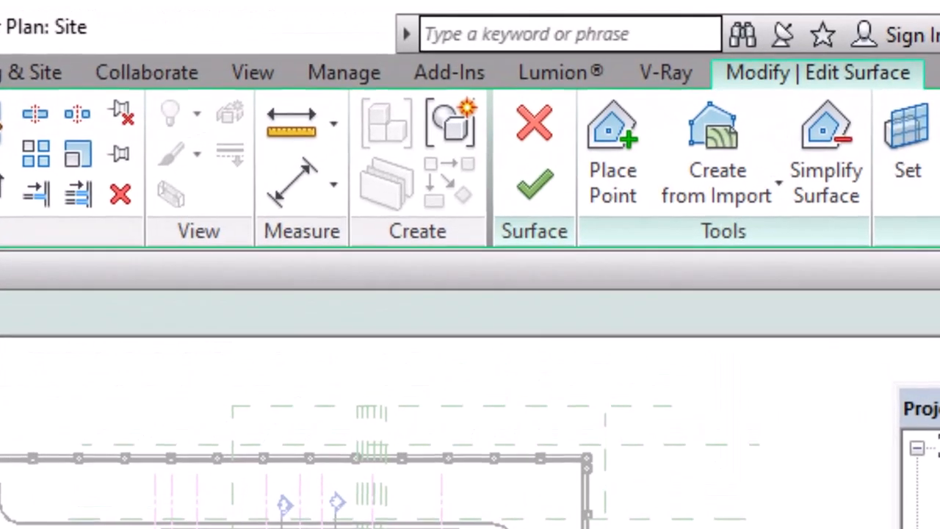
{"action": "middle_click_drag", "start_coordinate": [456, 506], "coordinate": [469, 513]}
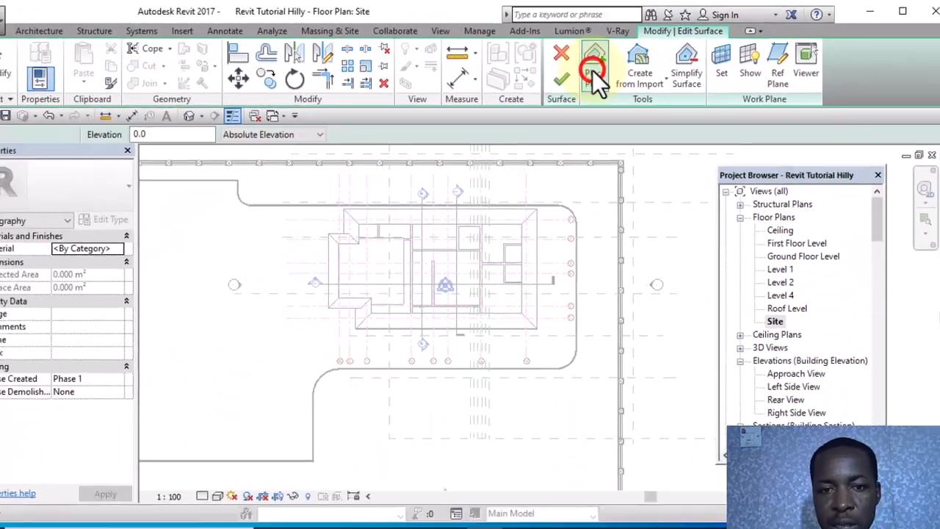
Place four surface points at absolute elevation 0.0 around the house, forming a rough four-sided boundary
{"action": "left_click", "coordinate": [610, 171]}
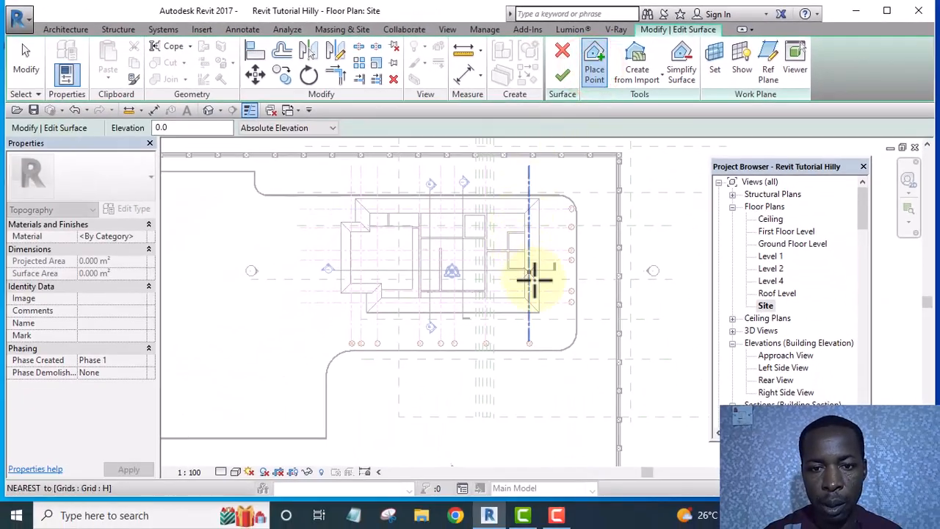
{"action": "scroll", "coordinate": [534, 278], "scroll_direction": "down", "scroll_amount": 2}
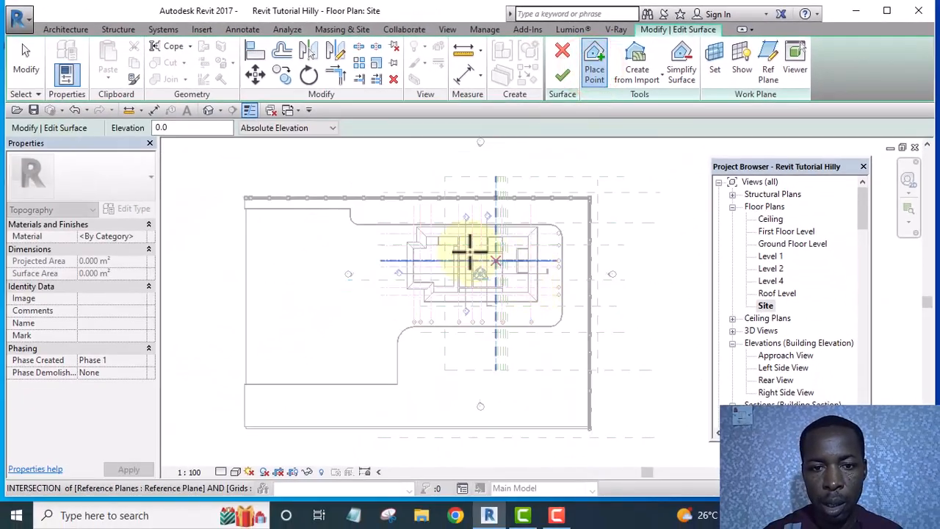
{"action": "left_click", "coordinate": [353, 184]}
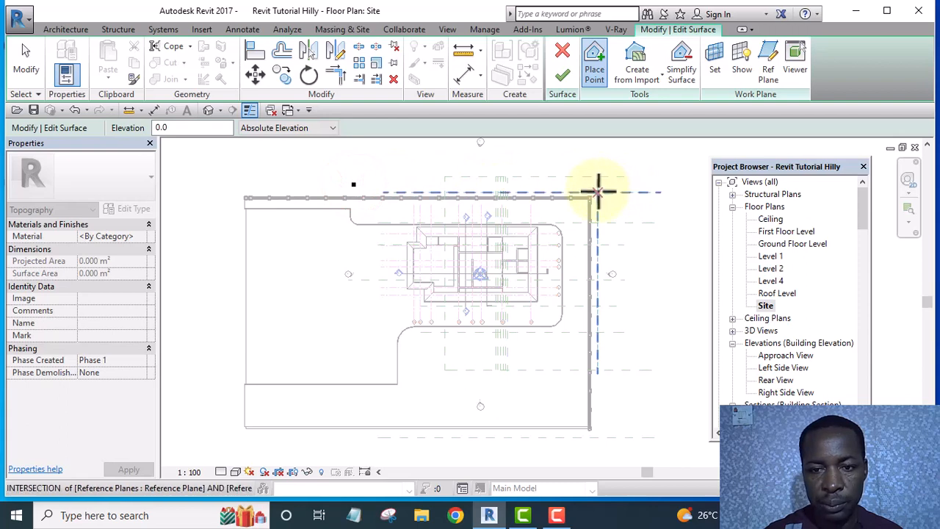
{"action": "left_click", "coordinate": [639, 190]}
{"action": "scroll", "coordinate": [637, 193], "scroll_direction": "down", "scroll_amount": 2}
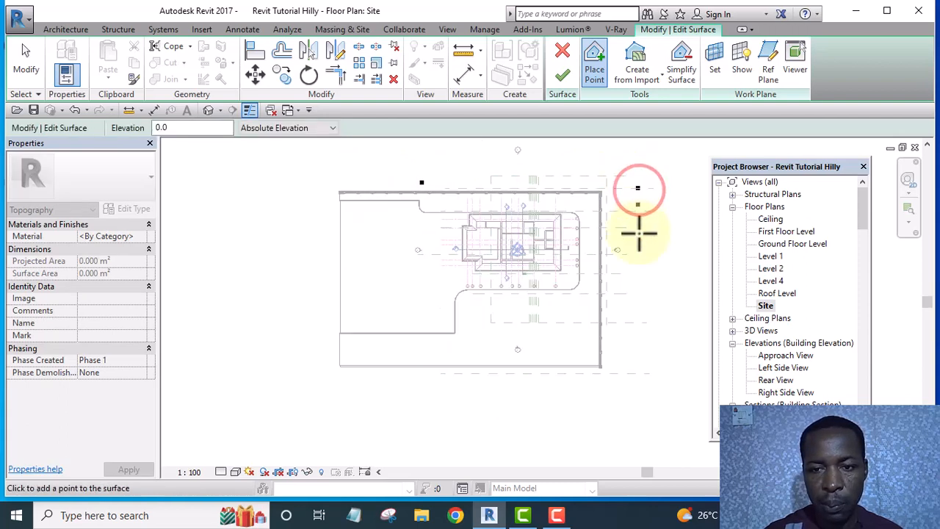
{"action": "left_click", "coordinate": [632, 340]}
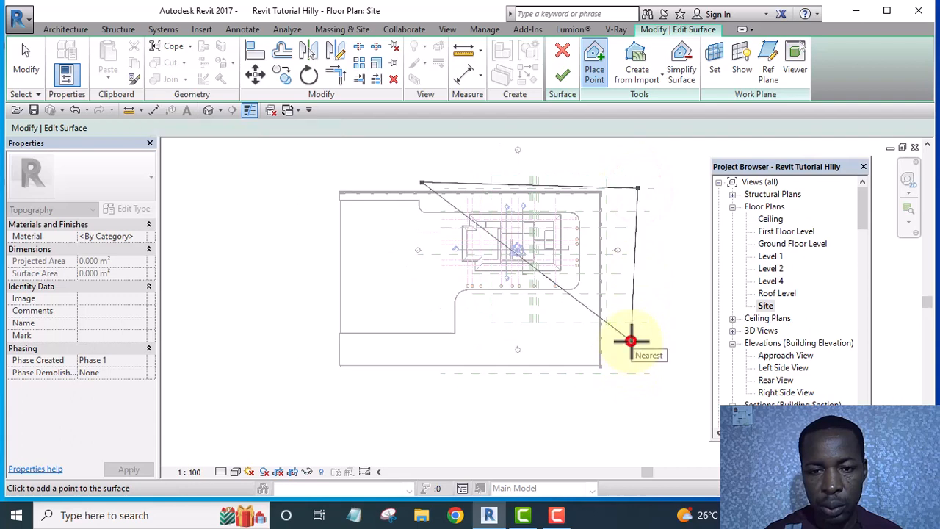
{"action": "left_click", "coordinate": [406, 354]}
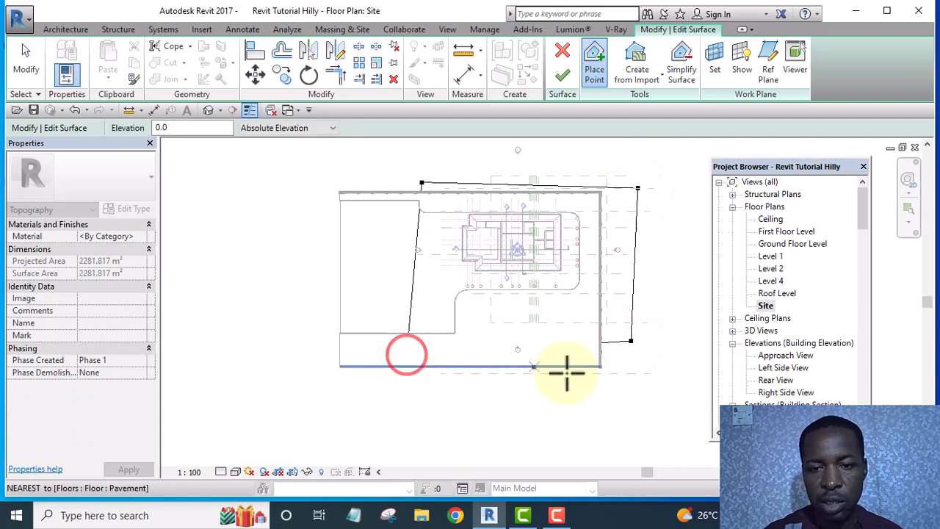
{"action": "left_click", "coordinate": [615, 265]}
{"action": "key", "text": "Escape"}
{"action": "scroll", "coordinate": [420, 184], "scroll_direction": "up", "scroll_amount": 3}
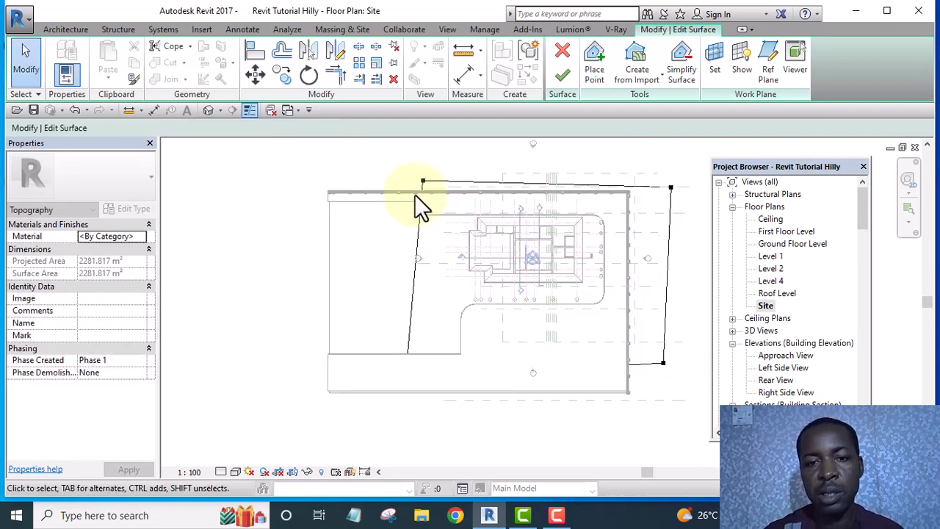
Move the surface's upper-left boundary point further left and its lower-right boundary point further down
{"action": "left_click", "coordinate": [411, 177]}
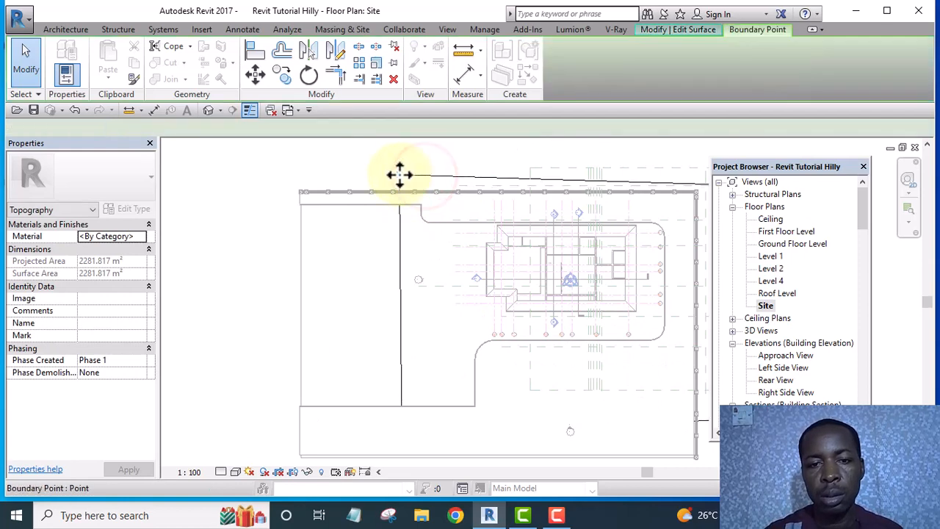
{"action": "scroll", "coordinate": [409, 184], "scroll_direction": "down", "scroll_amount": 3}
{"action": "scroll", "coordinate": [556, 199], "scroll_direction": "up", "scroll_amount": 3}
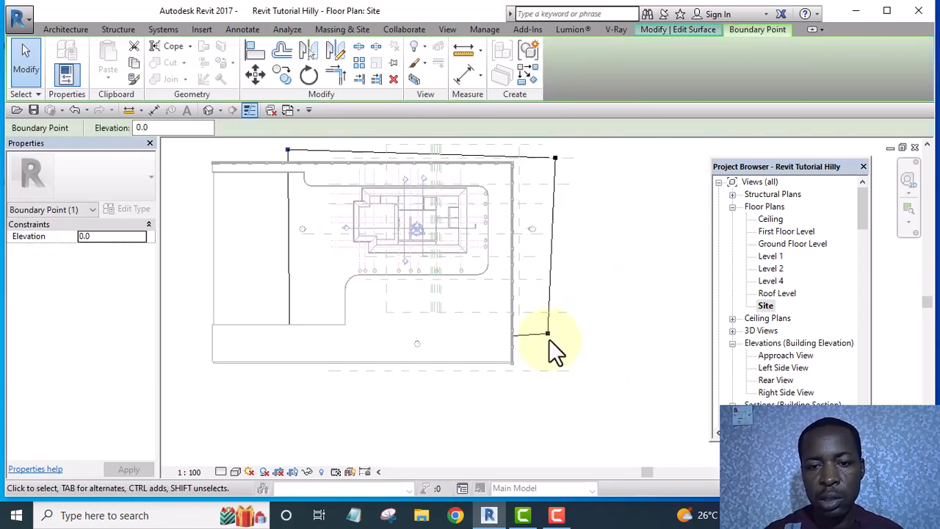
{"action": "left_click_drag", "start_coordinate": [548, 335], "coordinate": [547, 355]}
{"action": "left_click", "coordinate": [610, 285]}
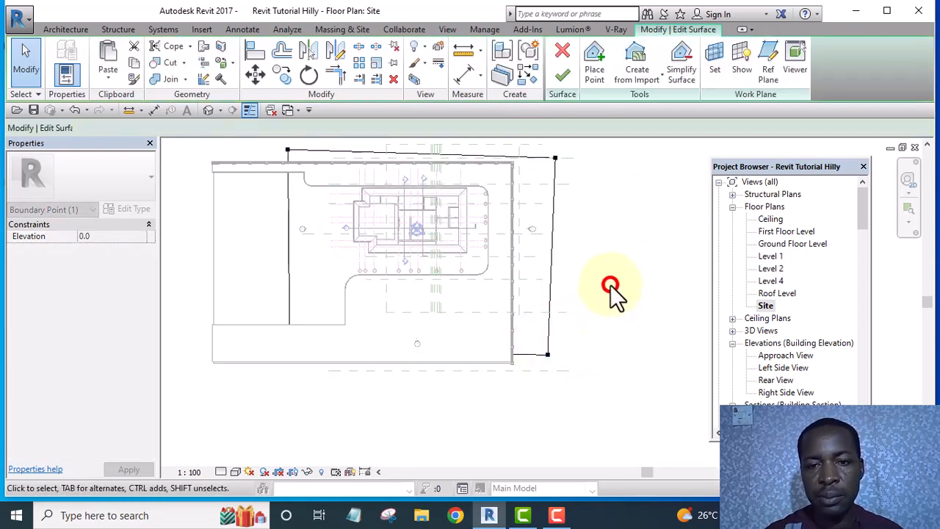
Move the upper-right and upper-left boundary points further out beyond the rear fence so the surface's upper edge runs nearly level
{"action": "scroll", "coordinate": [613, 288], "scroll_direction": "down", "scroll_amount": 2}
{"action": "scroll", "coordinate": [579, 203], "scroll_direction": "up", "scroll_amount": 3}
{"action": "left_click", "coordinate": [565, 199]}
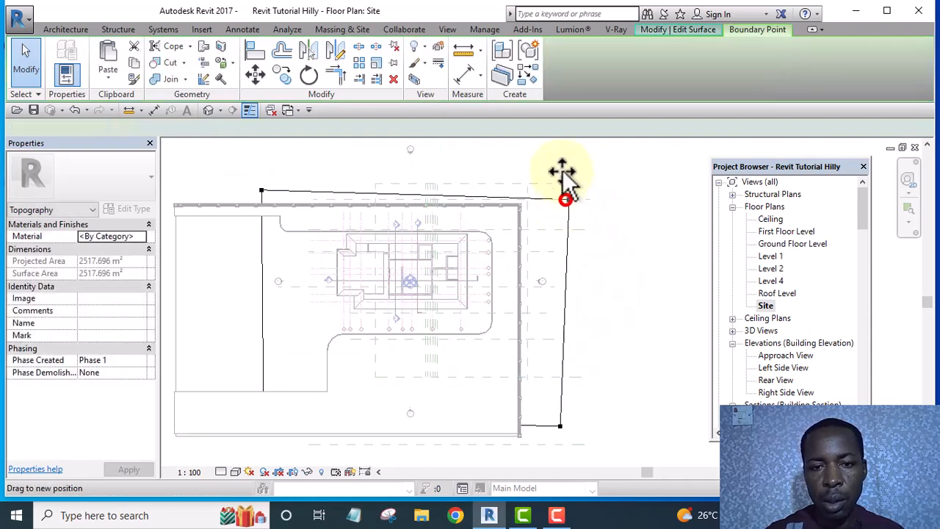
{"action": "mouse_move", "coordinate": [564, 178]}
{"action": "left_mouse_down"}
{"action": "mouse_move", "coordinate": [562, 164]}
{"action": "mouse_move", "coordinate": [569, 171]}
{"action": "left_mouse_up"}
{"action": "left_click", "coordinate": [613, 180]}
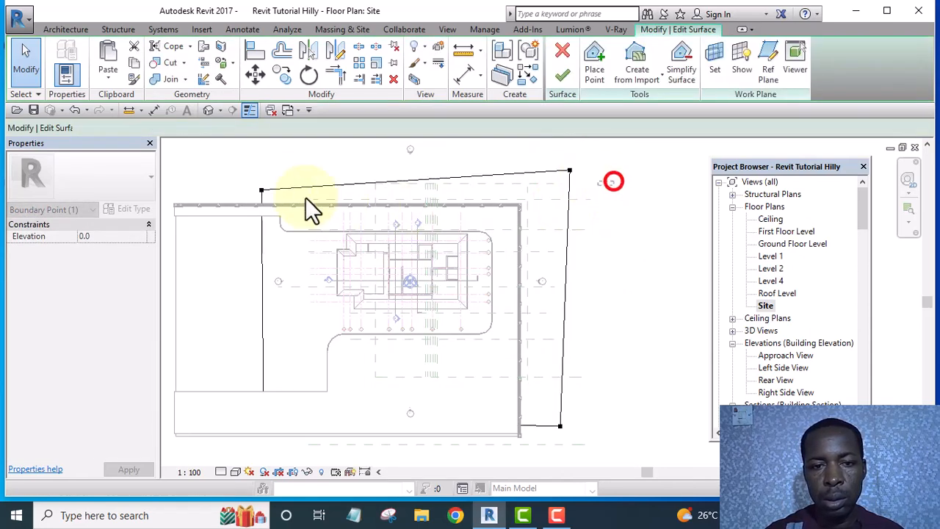
{"action": "middle_click_drag", "start_coordinate": [307, 196], "coordinate": [382, 277]}
{"action": "left_click_drag", "start_coordinate": [335, 274], "coordinate": [336, 248]}
{"action": "left_click", "coordinate": [451, 194]}
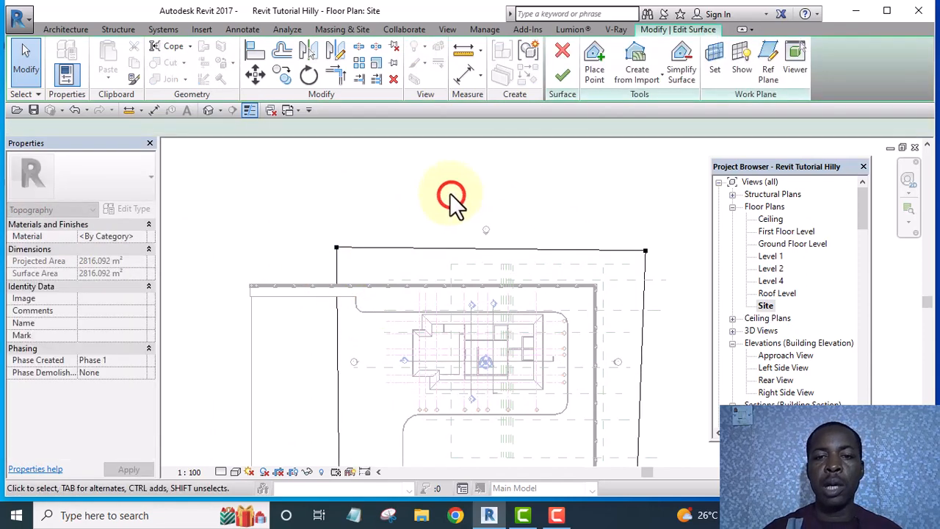
Examine the surface outline in plan, checking its four corner boundary points one after another
{"action": "scroll", "coordinate": [451, 194], "scroll_direction": "down", "scroll_amount": 3}
{"action": "scroll", "coordinate": [499, 274], "scroll_direction": "up", "scroll_amount": 3}
{"action": "scroll", "coordinate": [609, 272], "scroll_direction": "down", "scroll_amount": 2}
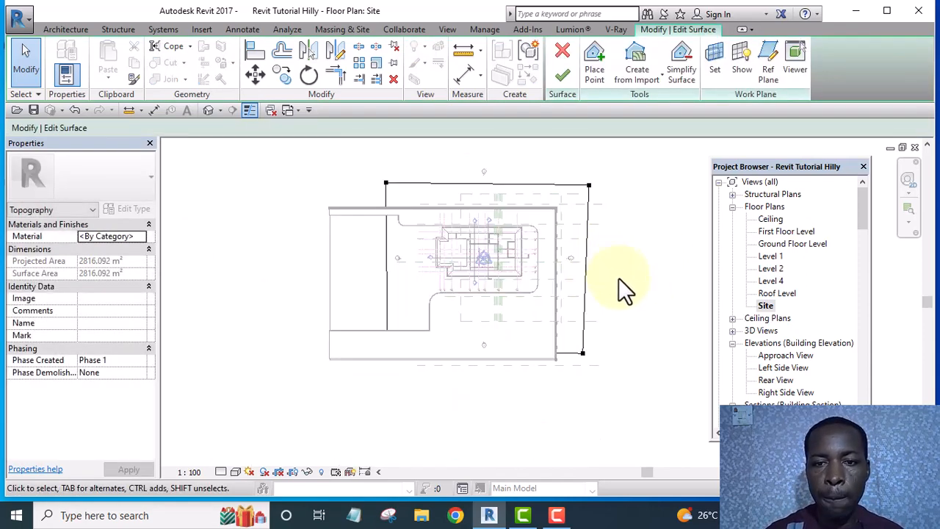
{"action": "middle_click_drag", "start_coordinate": [619, 280], "coordinate": [584, 334]}
{"action": "scroll", "coordinate": [580, 338], "scroll_direction": "up", "scroll_amount": 2}
{"action": "scroll", "coordinate": [580, 334], "scroll_direction": "down", "scroll_amount": 2}
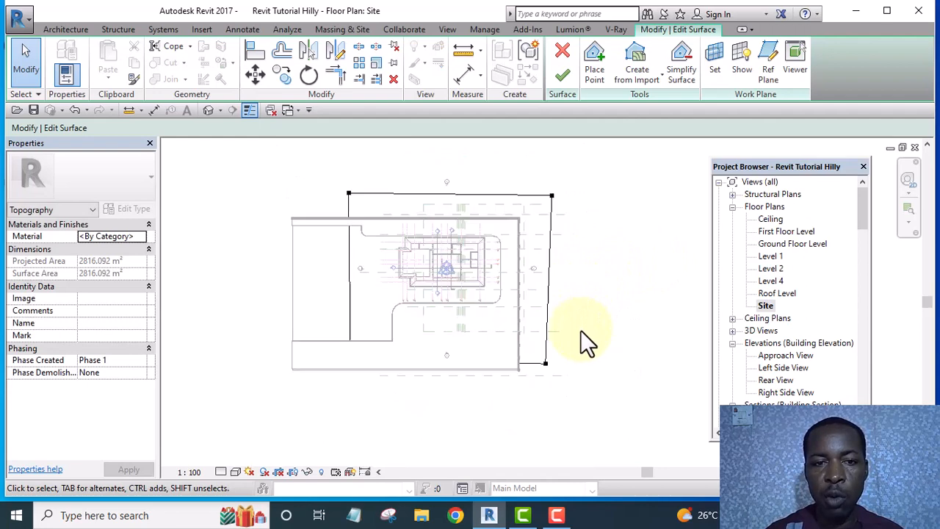
{"action": "scroll", "coordinate": [371, 220], "scroll_direction": "up", "scroll_amount": 3}
{"action": "left_click_drag", "start_coordinate": [357, 197], "coordinate": [432, 236]}
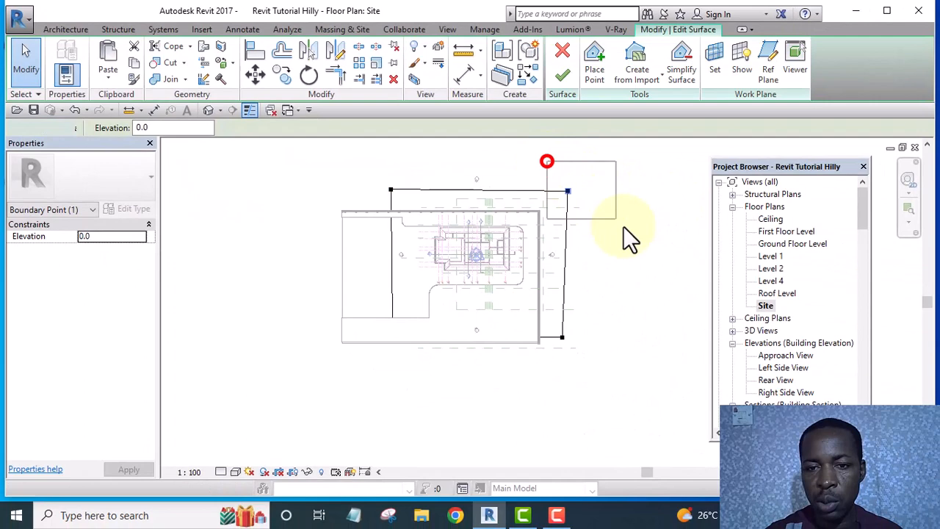
{"action": "left_click_drag", "start_coordinate": [623, 225], "coordinate": [627, 232]}
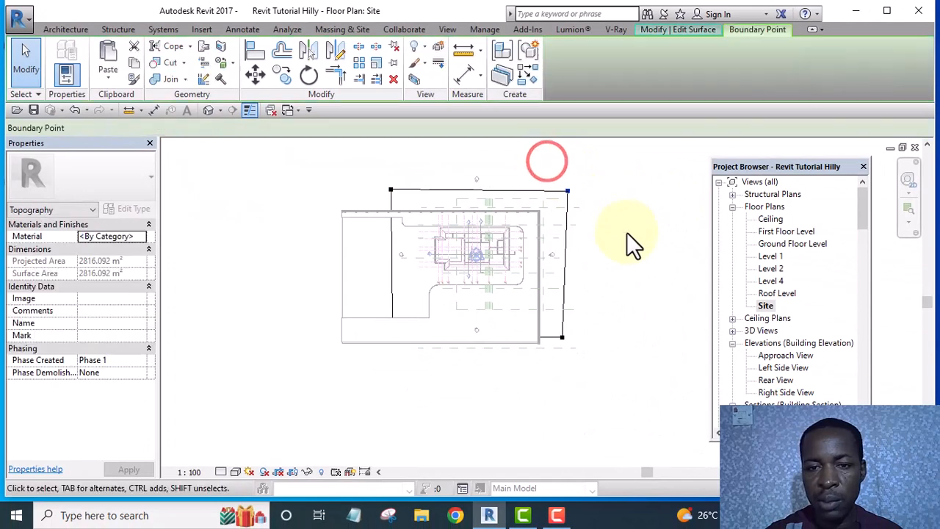
{"action": "left_click_drag", "start_coordinate": [542, 310], "coordinate": [622, 398]}
{"action": "left_click_drag", "start_coordinate": [359, 305], "coordinate": [466, 405]}
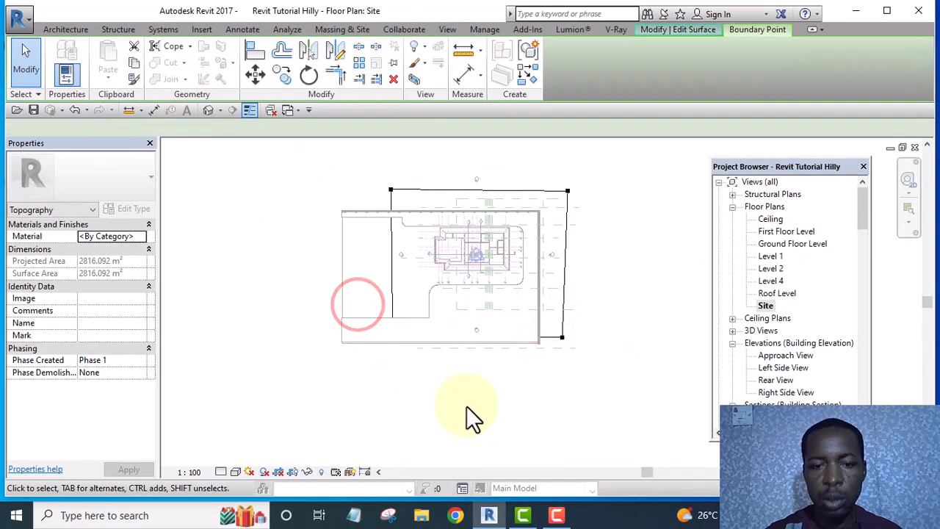
{"action": "left_click", "coordinate": [604, 304]}
{"action": "middle_click_drag", "start_coordinate": [601, 275], "coordinate": [570, 269]}
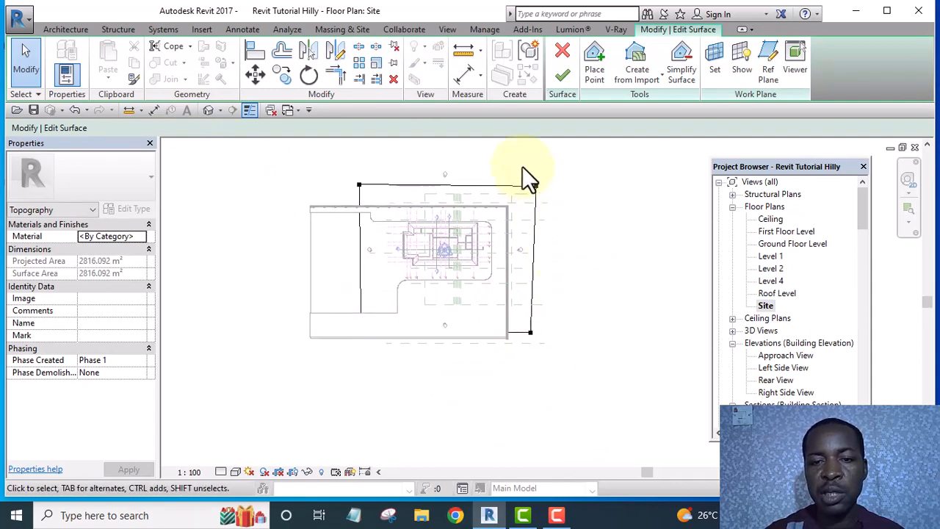
Set the elevation of the two boundary points on the surface's right-hand edge to 3600
{"action": "left_click_drag", "start_coordinate": [536, 180], "coordinate": [576, 365]}
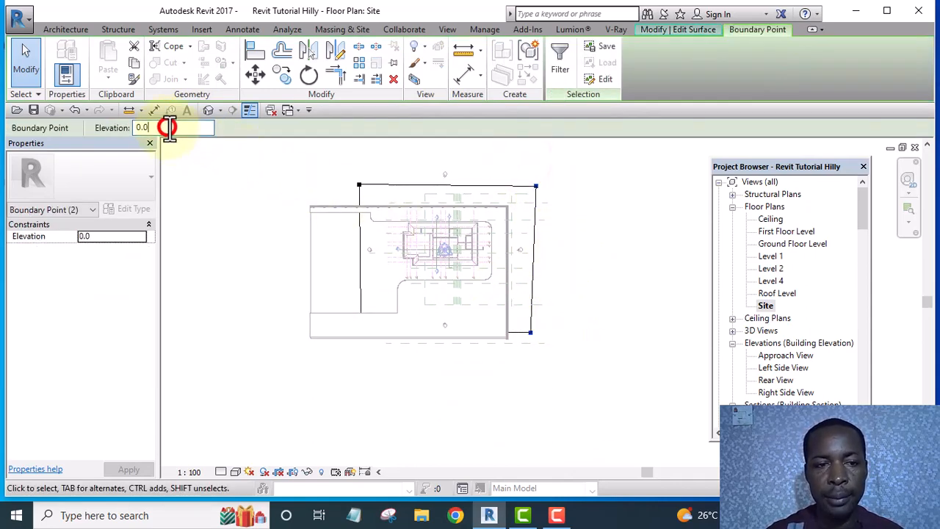
{"action": "left_click_drag", "start_coordinate": [169, 127], "coordinate": [137, 132]}
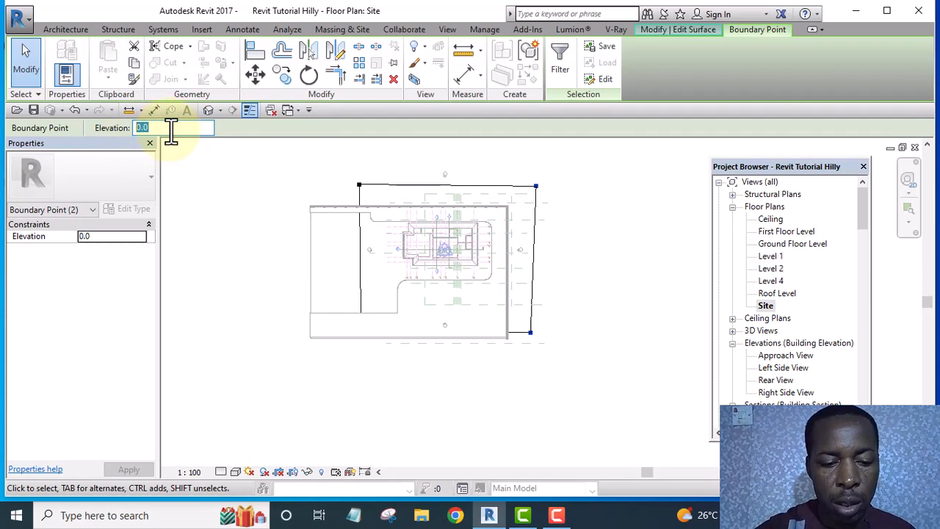
{"action": "type", "text": "3600"}
{"action": "key", "text": "Return"}
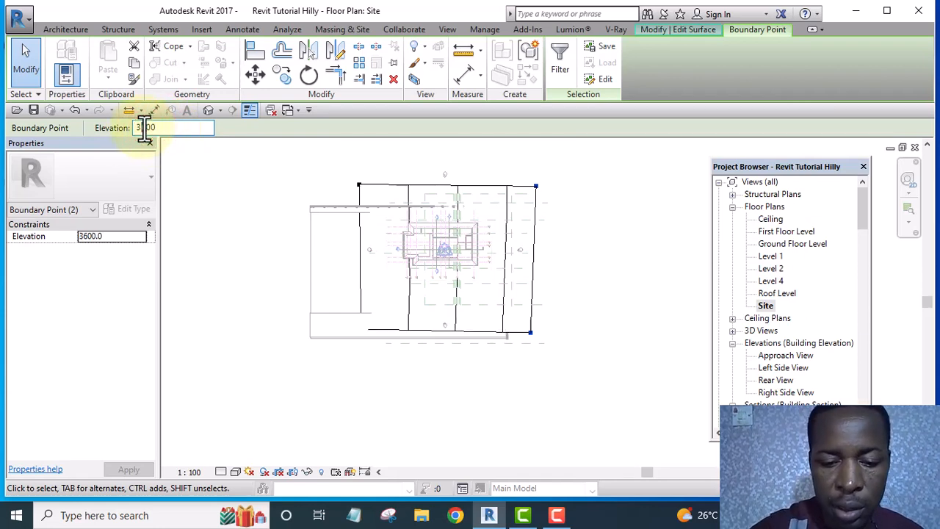
{"action": "left_click", "coordinate": [255, 365]}
{"action": "left_click", "coordinate": [654, 222]}
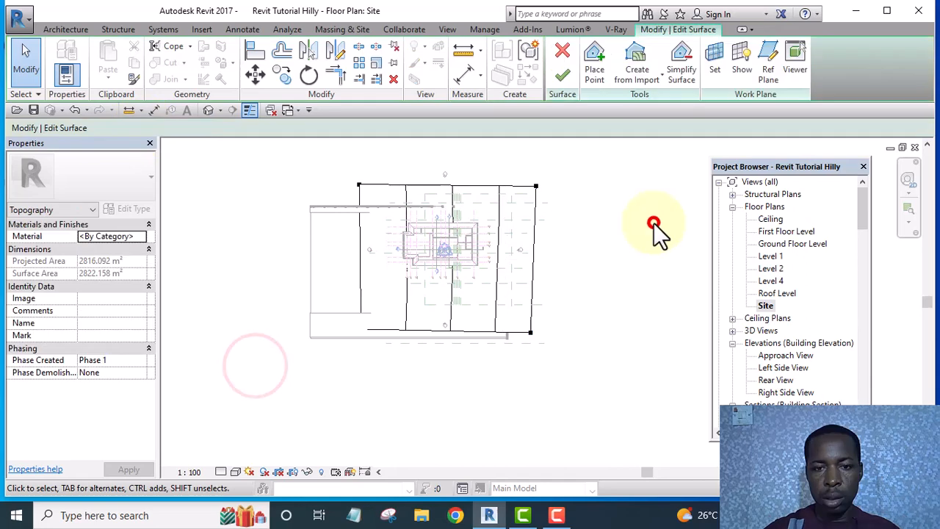
{"action": "middle_click_drag", "start_coordinate": [647, 238], "coordinate": [621, 251]}
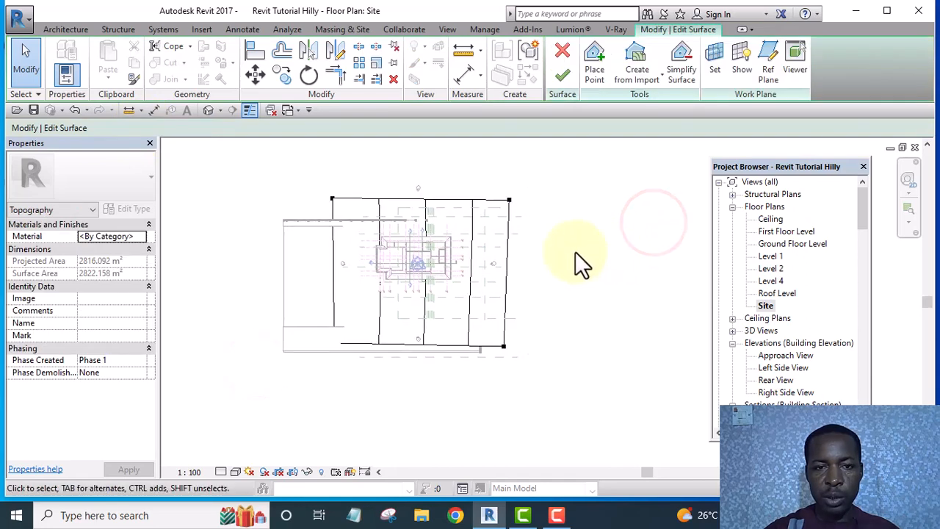
Inspect the surface's slope against the house and fence from several angles in the 3D view, and return to the Site floor plan
{"action": "left_click", "coordinate": [208, 110]}
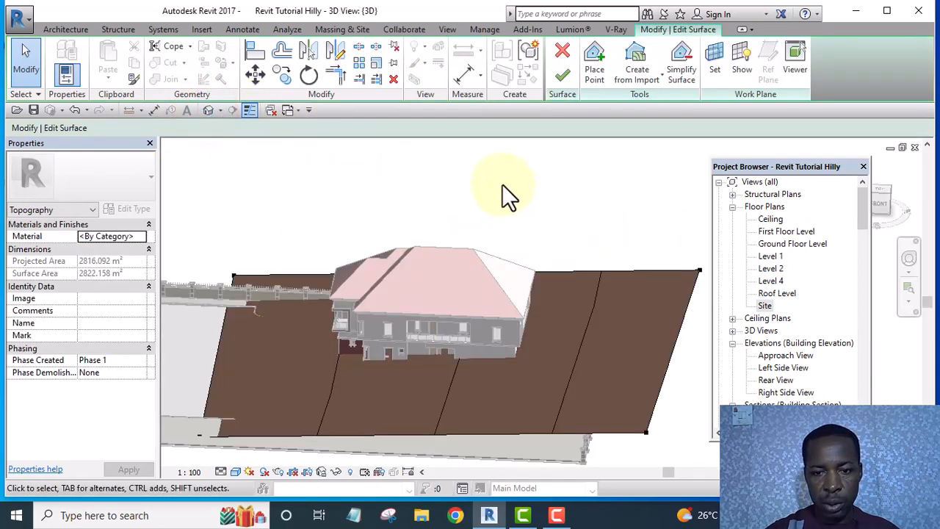
{"action": "scroll", "coordinate": [514, 220], "scroll_direction": "down", "scroll_amount": 3}
{"action": "middle_click_drag", "start_coordinate": [576, 278], "coordinate": [613, 193], "text": "shift"}
{"action": "scroll", "coordinate": [556, 227], "scroll_direction": "up", "scroll_amount": 3}
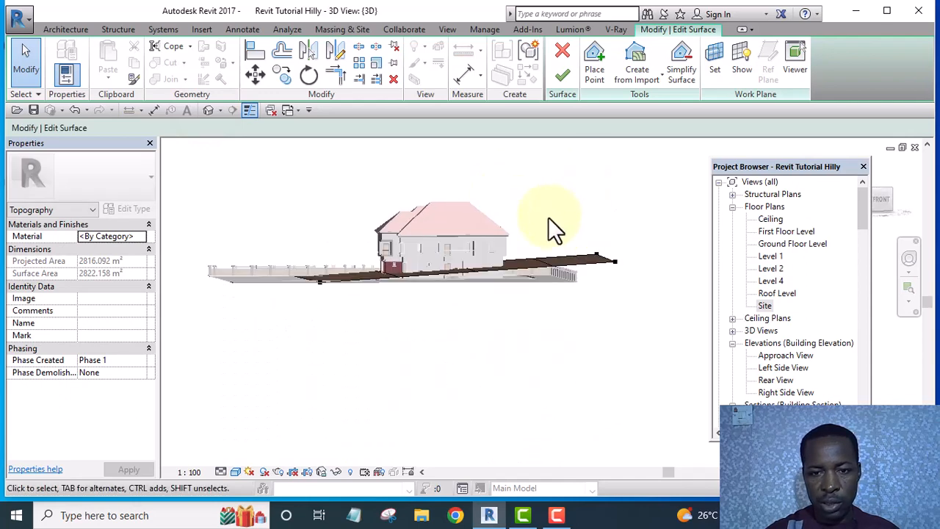
{"action": "middle_click_drag", "start_coordinate": [565, 233], "coordinate": [556, 310], "text": "shift"}
{"action": "scroll", "coordinate": [550, 323], "scroll_direction": "up", "scroll_amount": 2}
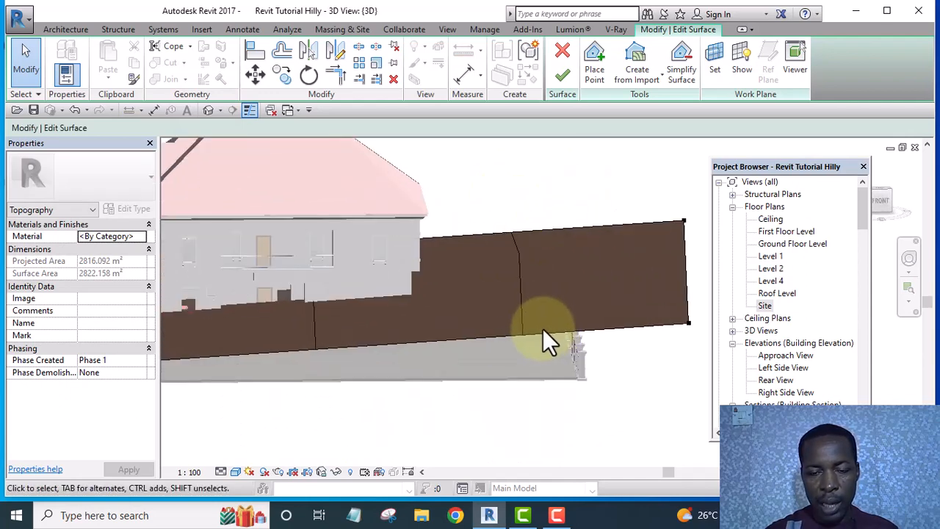
{"action": "scroll", "coordinate": [532, 296], "scroll_direction": "down", "scroll_amount": 1}
{"action": "scroll", "coordinate": [558, 327], "scroll_direction": "down", "scroll_amount": 2}
{"action": "middle_click_drag", "start_coordinate": [581, 357], "coordinate": [633, 366], "text": "shift"}
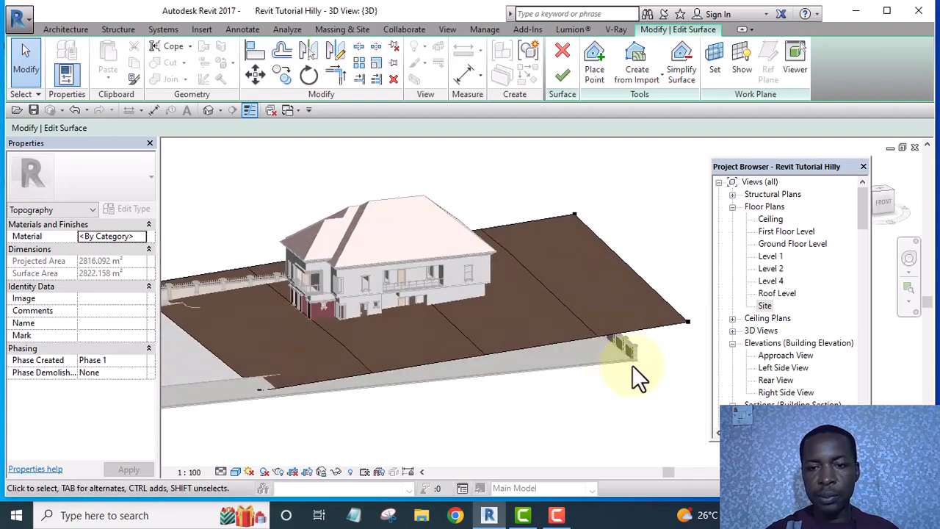
{"action": "double_click", "coordinate": [766, 306]}
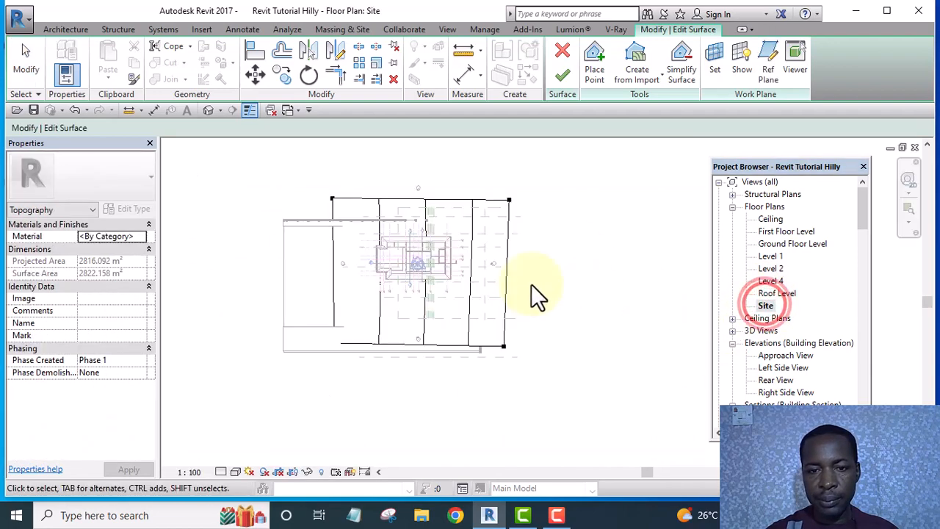
Place a surface point at absolute elevation 3600 on the surface's upper edge, between the house and the upper-right corner
{"action": "scroll", "coordinate": [417, 197], "scroll_direction": "up", "scroll_amount": 6}
{"action": "middle_click_drag", "start_coordinate": [421, 205], "coordinate": [403, 215]}
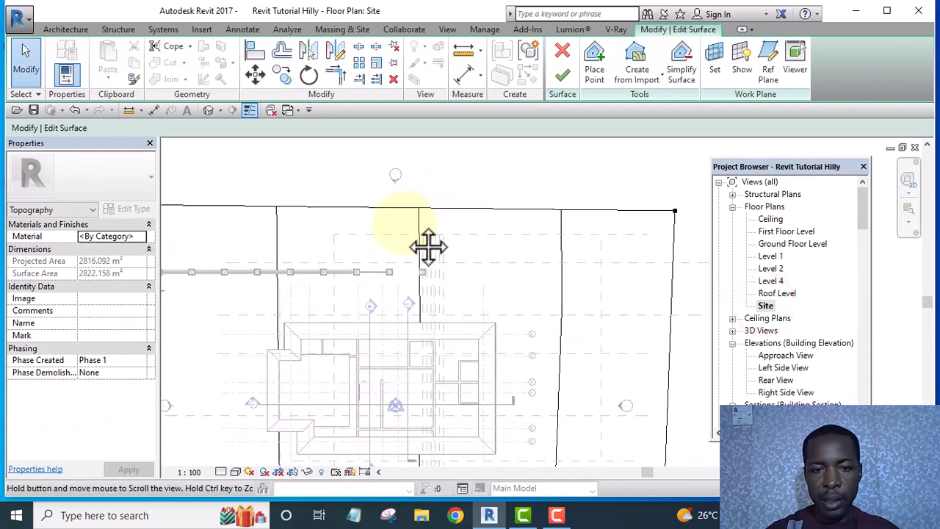
{"action": "scroll", "coordinate": [403, 213], "scroll_direction": "down", "scroll_amount": 7}
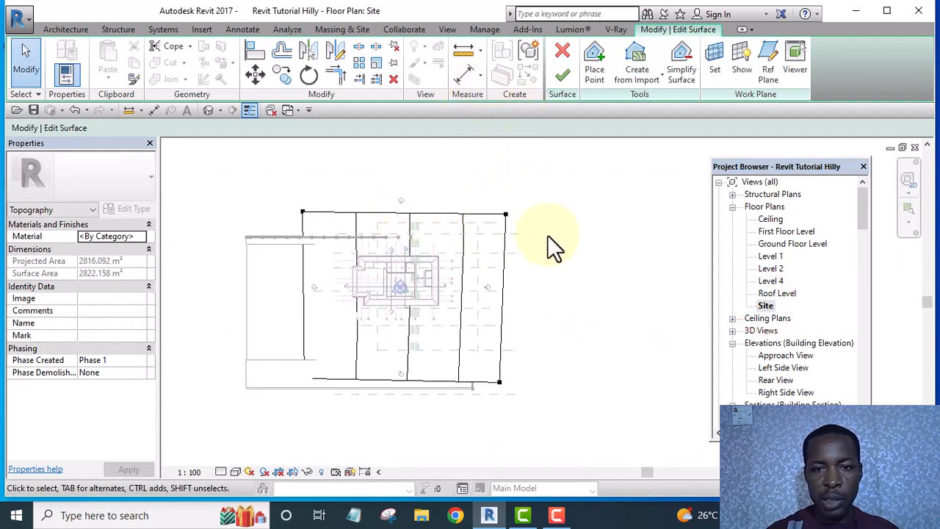
{"action": "left_click", "coordinate": [589, 68]}
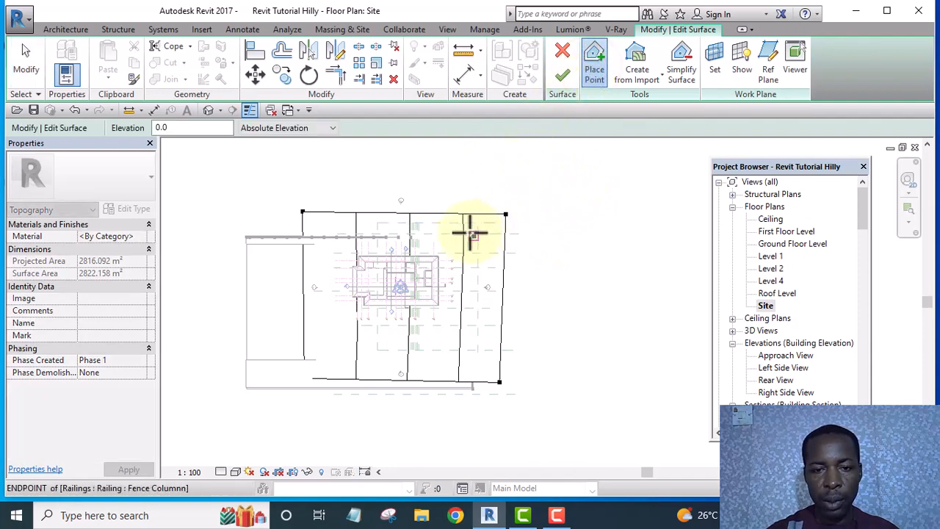
{"action": "scroll", "coordinate": [423, 214], "scroll_direction": "up", "scroll_amount": 5}
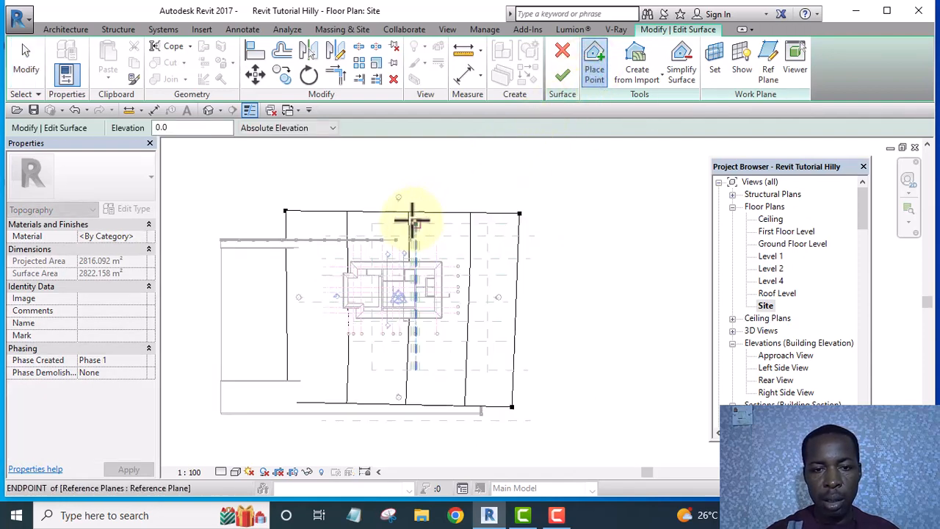
{"action": "scroll", "coordinate": [422, 209], "scroll_direction": "down", "scroll_amount": 3}
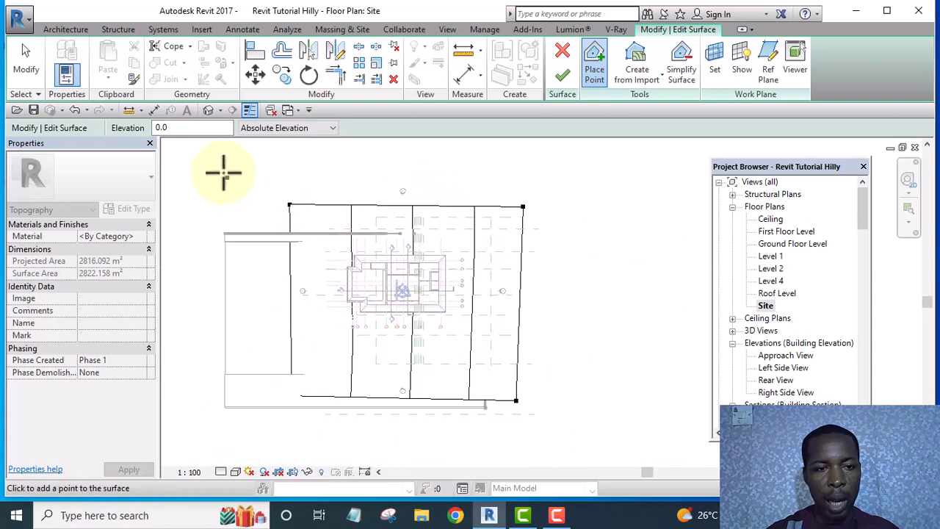
{"action": "double_click", "coordinate": [171, 127]}
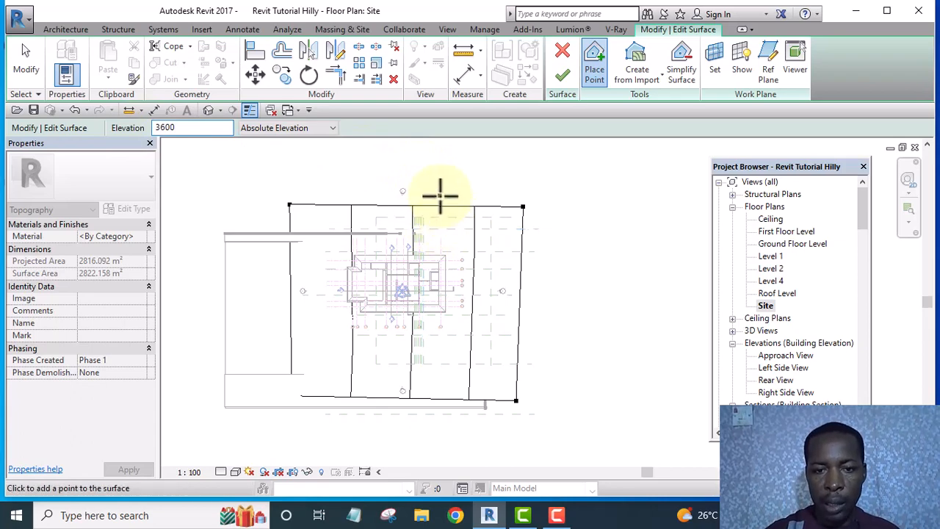
{"action": "scroll", "coordinate": [435, 200], "scroll_direction": "up", "scroll_amount": 3}
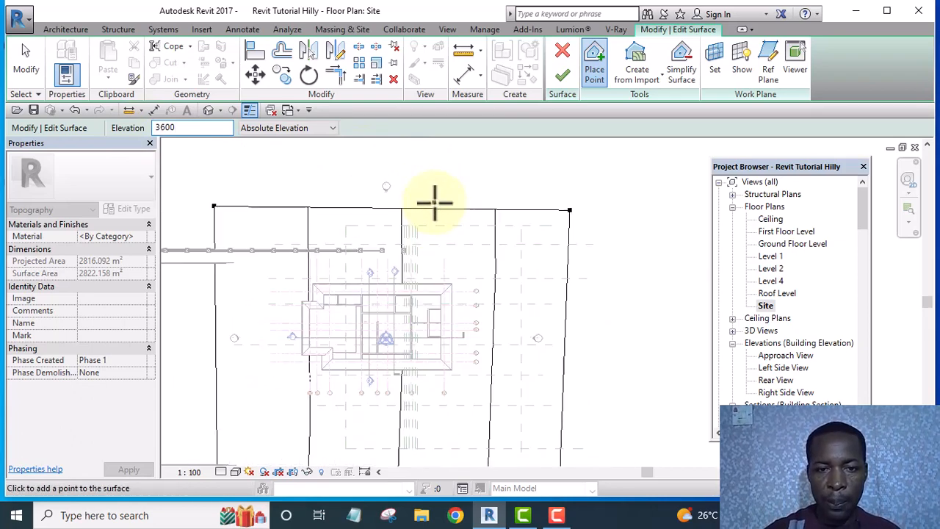
{"action": "scroll", "coordinate": [430, 197], "scroll_direction": "down", "scroll_amount": 2}
{"action": "scroll", "coordinate": [431, 198], "scroll_direction": "up", "scroll_amount": 2}
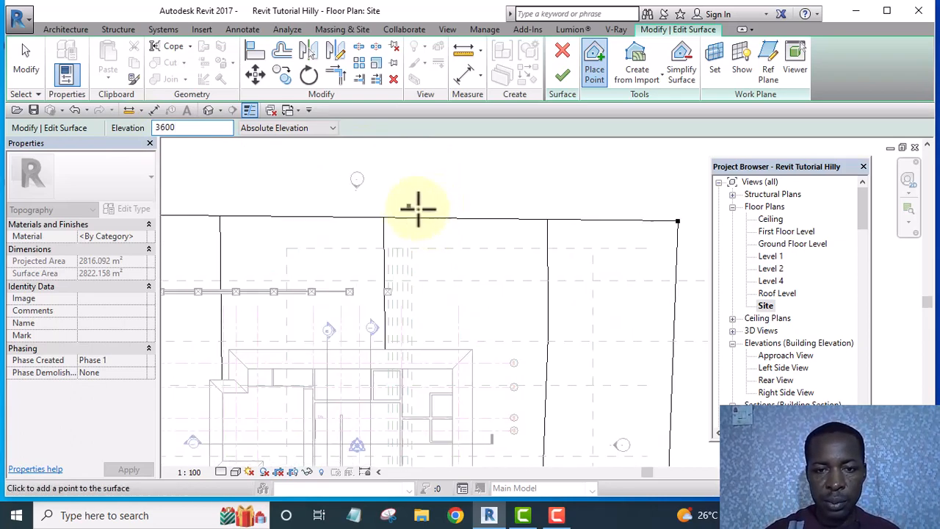
{"action": "scroll", "coordinate": [423, 208], "scroll_direction": "down", "scroll_amount": 3}
{"action": "scroll", "coordinate": [446, 212], "scroll_direction": "up", "scroll_amount": 3}
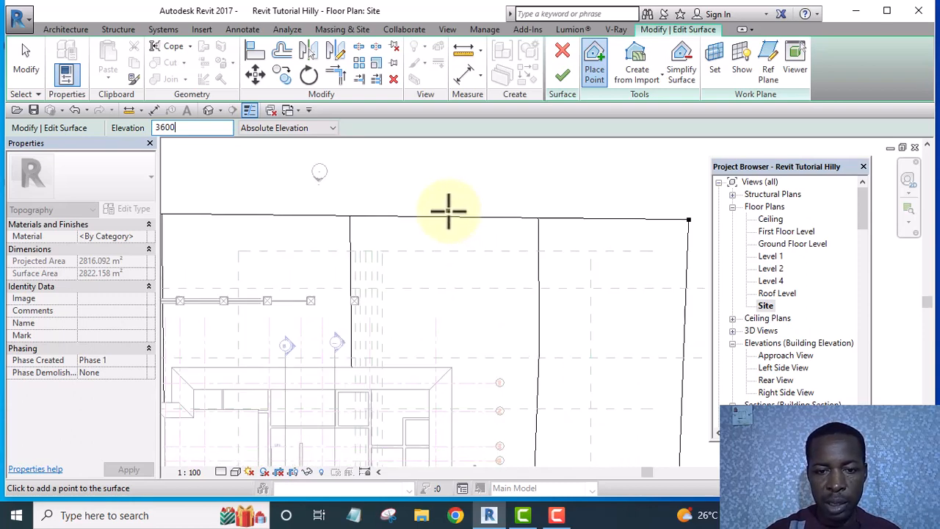
{"action": "key", "text": "Return"}
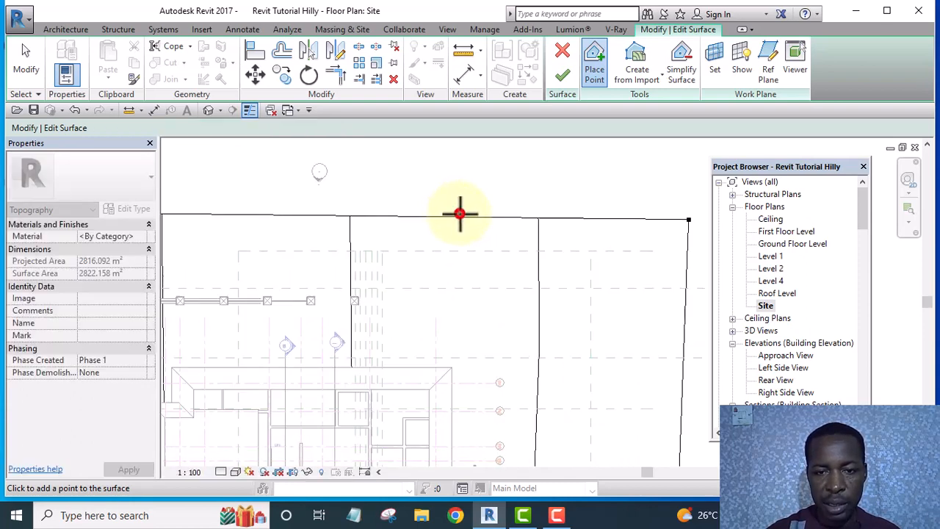
{"action": "left_click", "coordinate": [459, 214]}
Place a matching point at elevation 3600 on the surface's lower edge, between the house and the lower-right corner
{"action": "scroll", "coordinate": [462, 209], "scroll_direction": "down", "scroll_amount": 4}
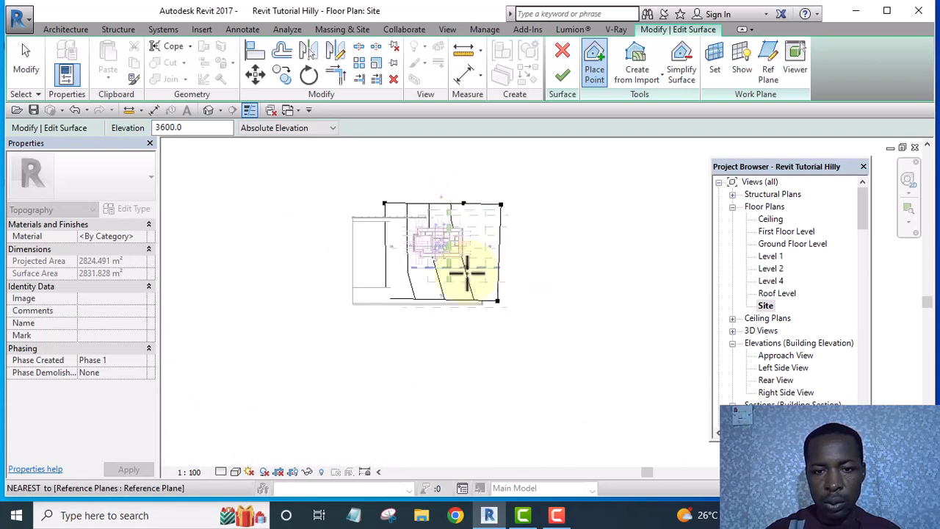
{"action": "scroll", "coordinate": [470, 321], "scroll_direction": "up", "scroll_amount": 3}
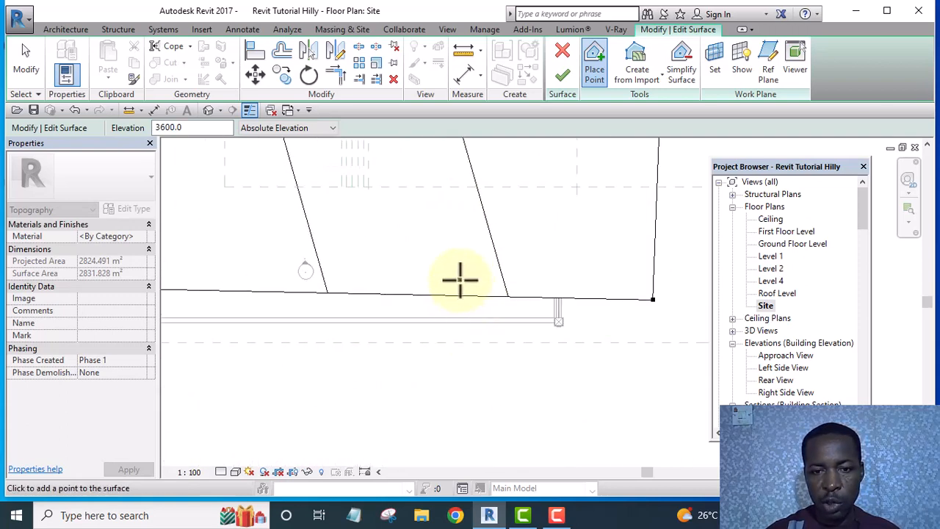
{"action": "scroll", "coordinate": [455, 303], "scroll_direction": "down", "scroll_amount": 2}
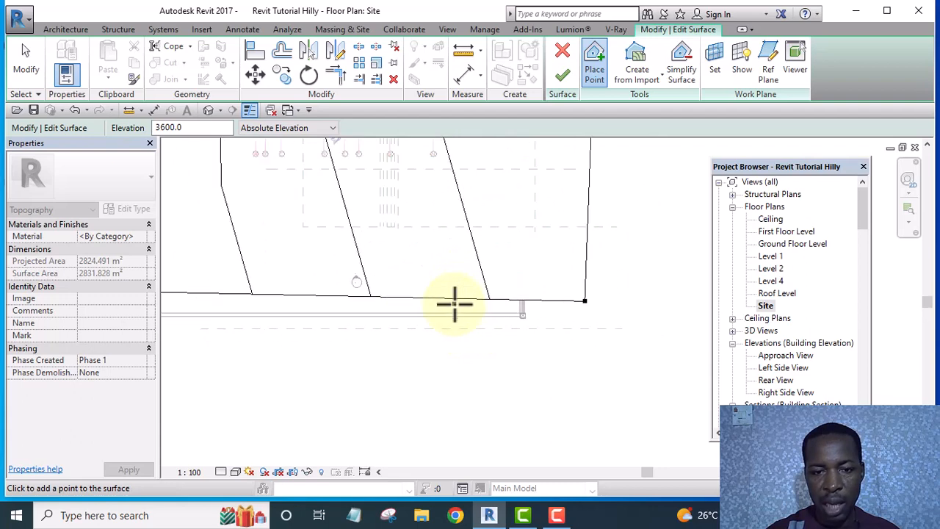
{"action": "left_click", "coordinate": [450, 302]}
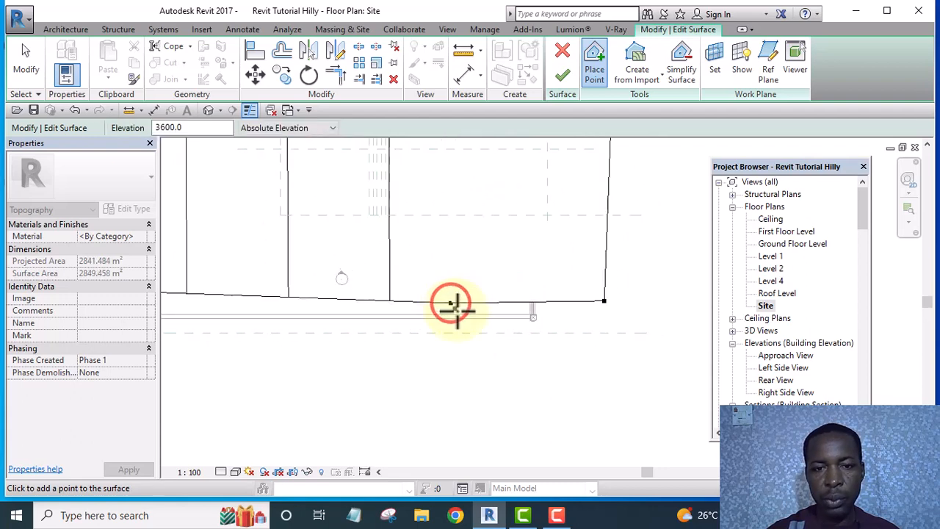
Examine the reshaped slope and the flat 3600 portion against the house and fence in the 3D view
{"action": "scroll", "coordinate": [460, 304], "scroll_direction": "down", "scroll_amount": 5}
{"action": "scroll", "coordinate": [476, 277], "scroll_direction": "up", "scroll_amount": 5}
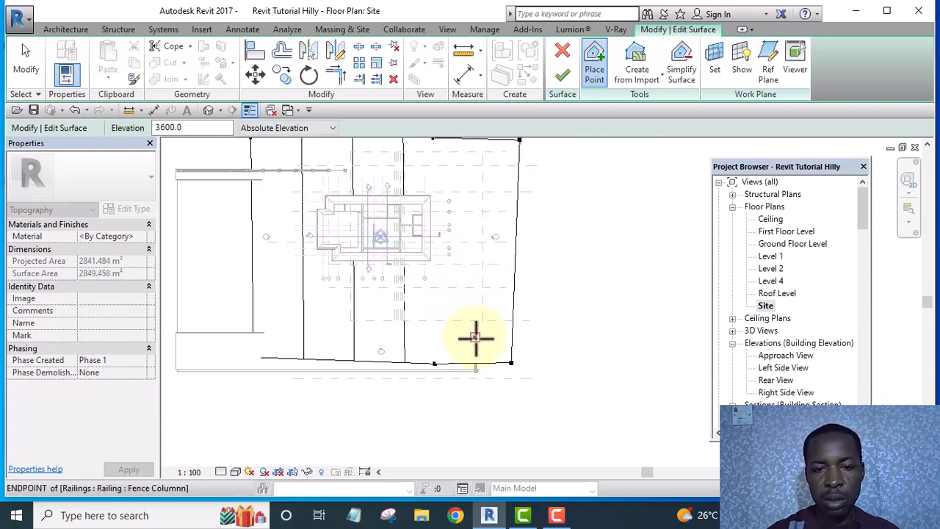
{"action": "scroll", "coordinate": [517, 316], "scroll_direction": "down", "scroll_amount": 5}
{"action": "scroll", "coordinate": [558, 304], "scroll_direction": "up", "scroll_amount": 1}
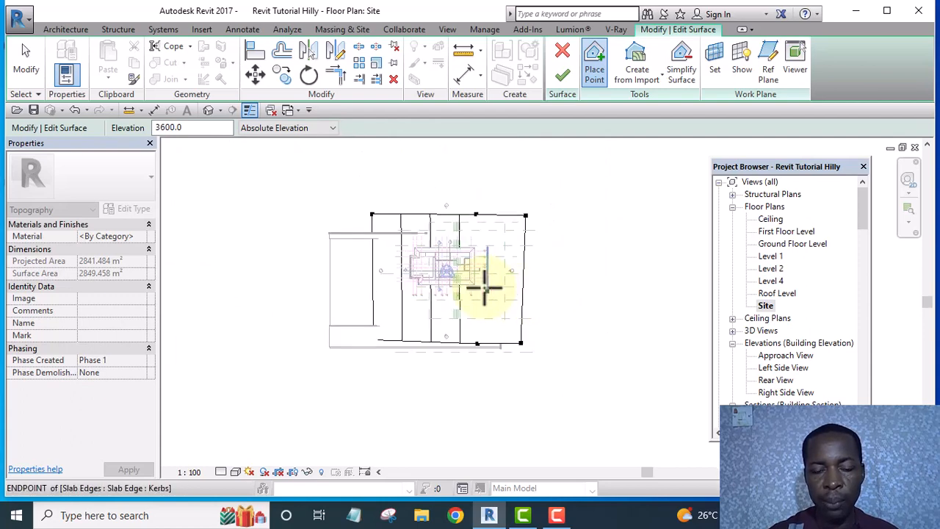
{"action": "scroll", "coordinate": [486, 290], "scroll_direction": "up", "scroll_amount": 4}
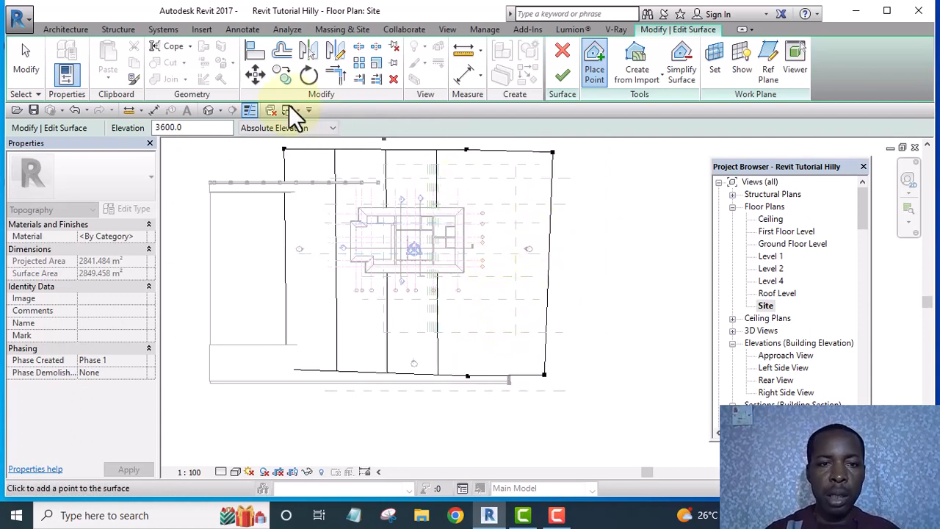
{"action": "left_click", "coordinate": [208, 111]}
{"action": "scroll", "coordinate": [598, 262], "scroll_direction": "up", "scroll_amount": 3}
{"action": "middle_click_drag", "start_coordinate": [667, 254], "coordinate": [658, 219], "text": "shift"}
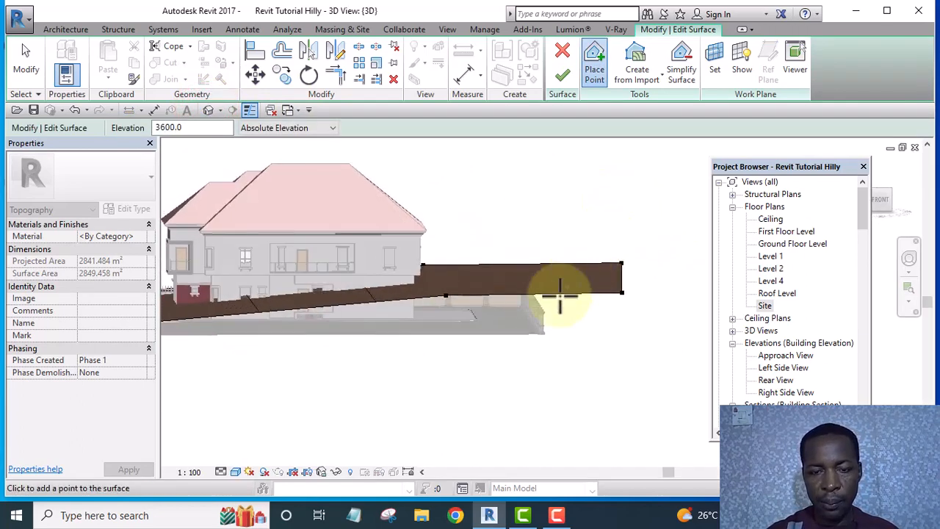
{"action": "scroll", "coordinate": [549, 293], "scroll_direction": "up", "scroll_amount": 5}
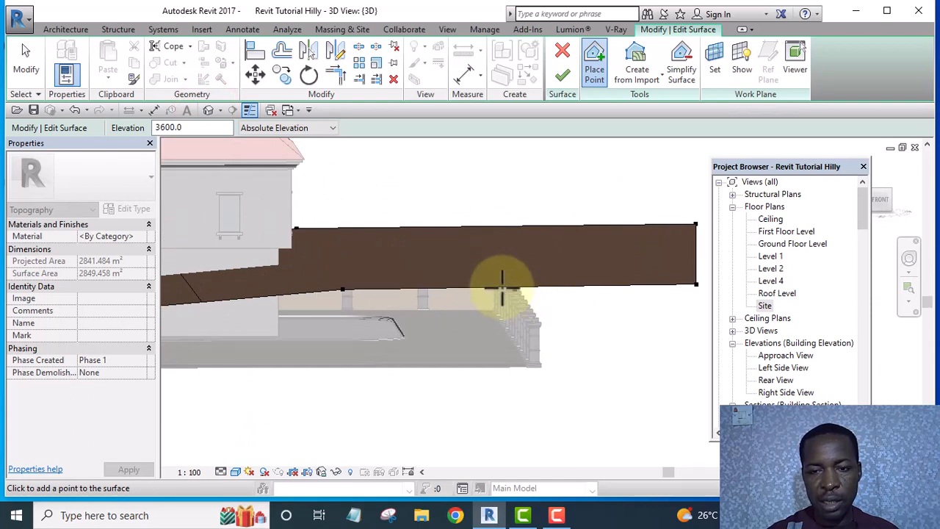
{"action": "scroll", "coordinate": [514, 287], "scroll_direction": "down", "scroll_amount": 3}
{"action": "scroll", "coordinate": [525, 219], "scroll_direction": "down", "scroll_amount": 1}
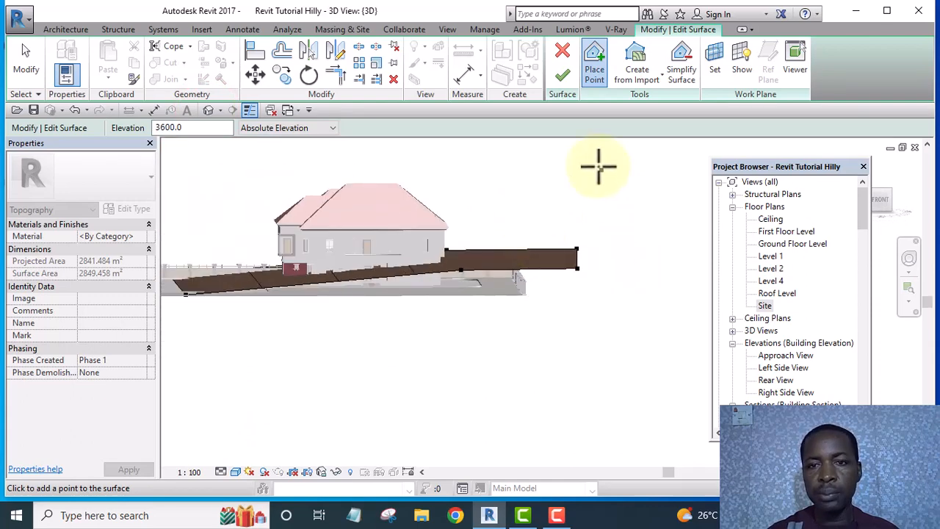
In the Site plan, place two interior points at elevation 3600 along grid H, one above and one below the house
{"action": "double_click", "coordinate": [767, 305]}
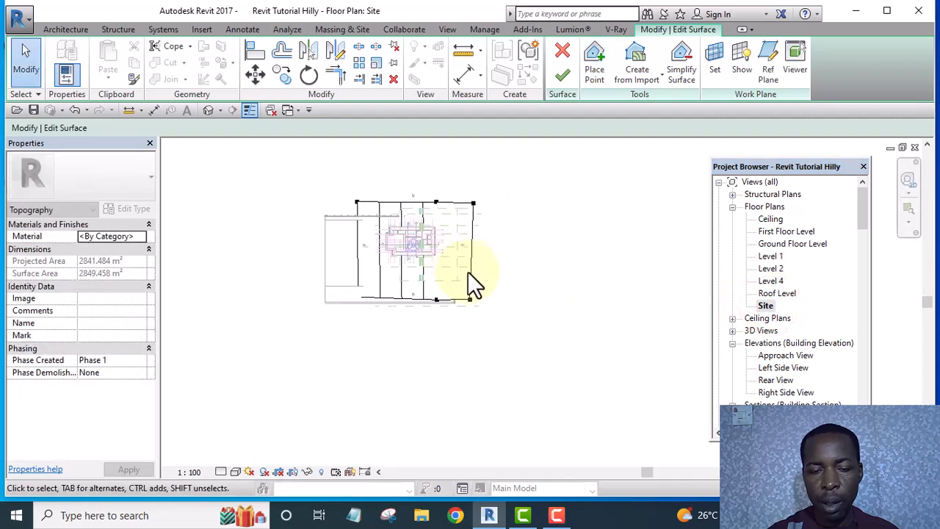
{"action": "scroll", "coordinate": [468, 273], "scroll_direction": "up", "scroll_amount": 2}
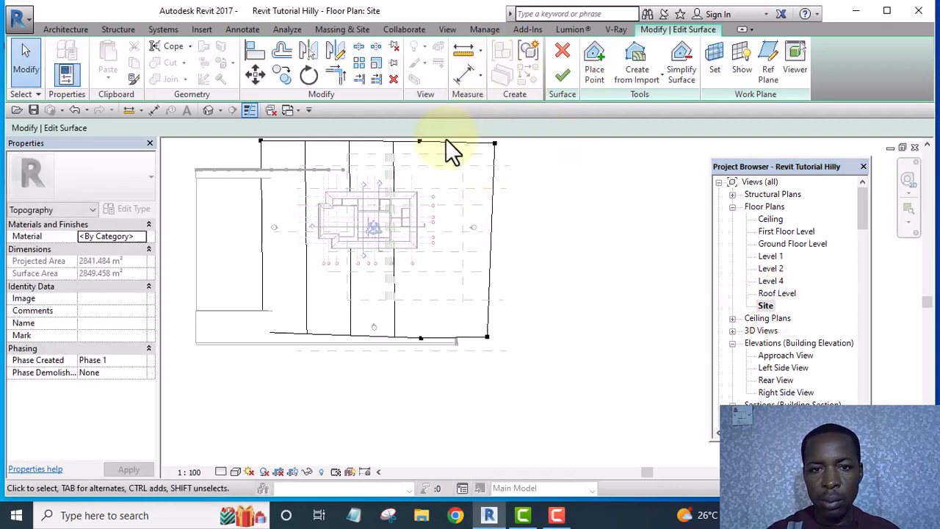
{"action": "left_click", "coordinate": [597, 64]}
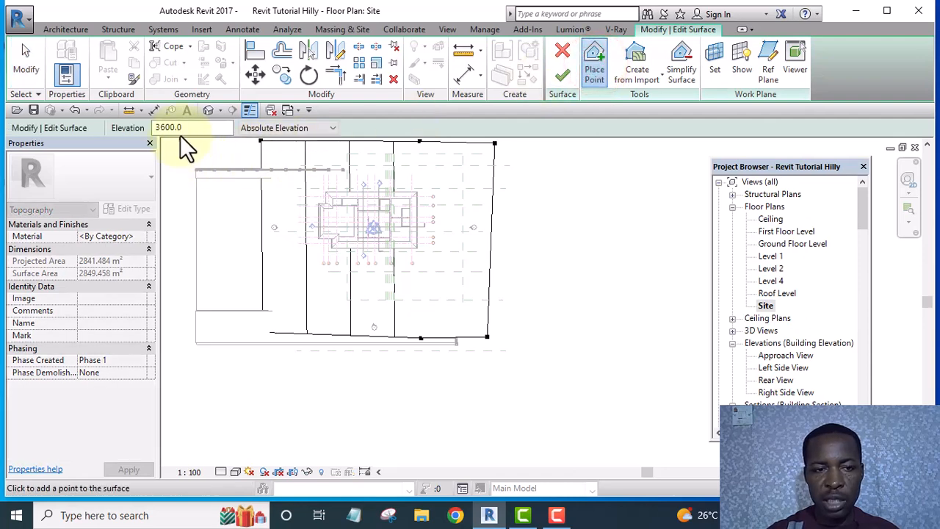
{"action": "scroll", "coordinate": [430, 213], "scroll_direction": "up", "scroll_amount": 3}
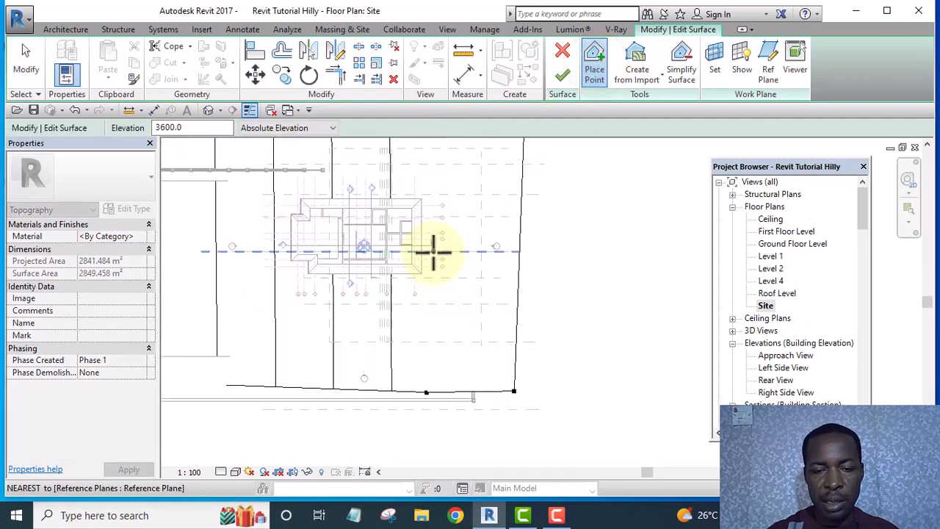
{"action": "scroll", "coordinate": [426, 220], "scroll_direction": "up", "scroll_amount": 3}
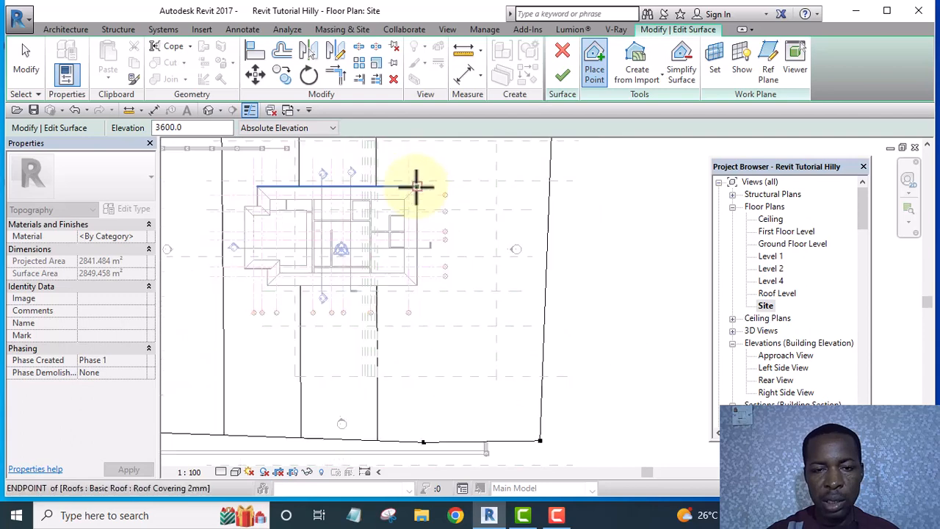
{"action": "middle_click_drag", "start_coordinate": [416, 187], "coordinate": [413, 237]}
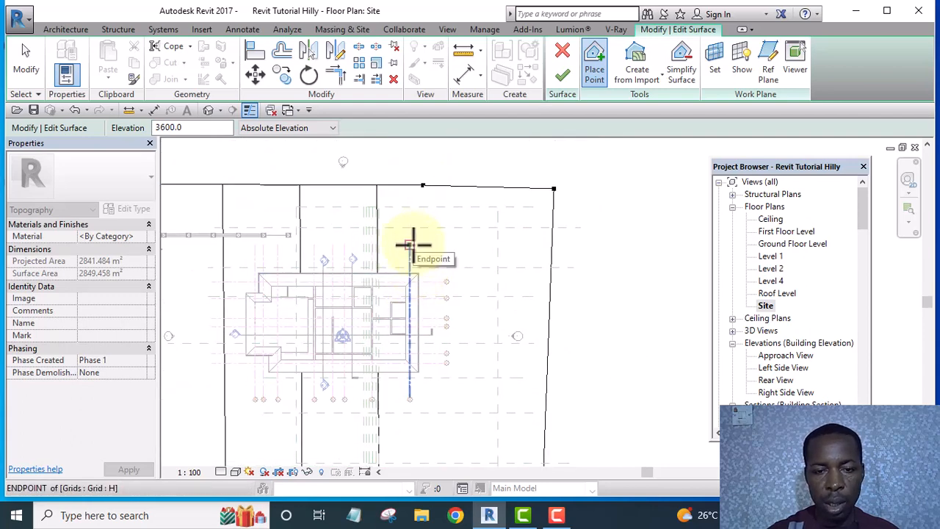
{"action": "left_click", "coordinate": [411, 244]}
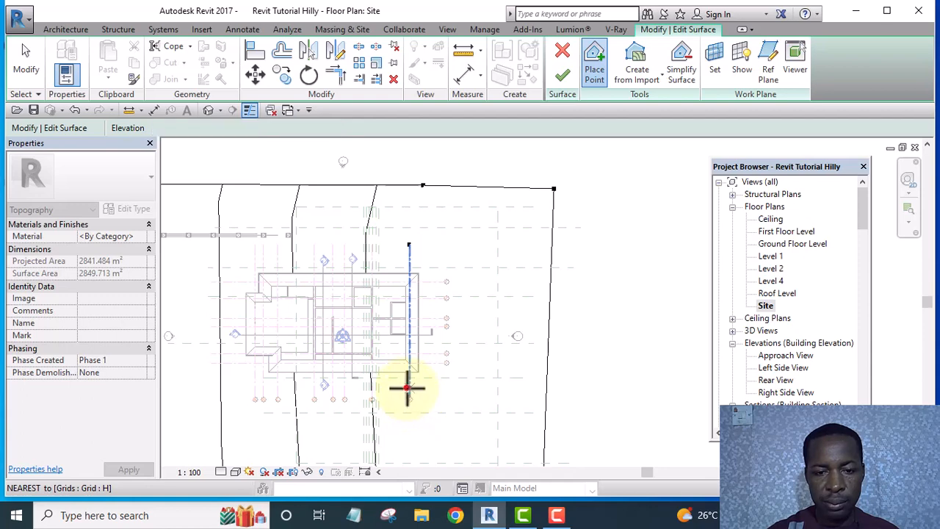
{"action": "left_click", "coordinate": [406, 389]}
{"action": "scroll", "coordinate": [470, 224], "scroll_direction": "down", "scroll_amount": 2}
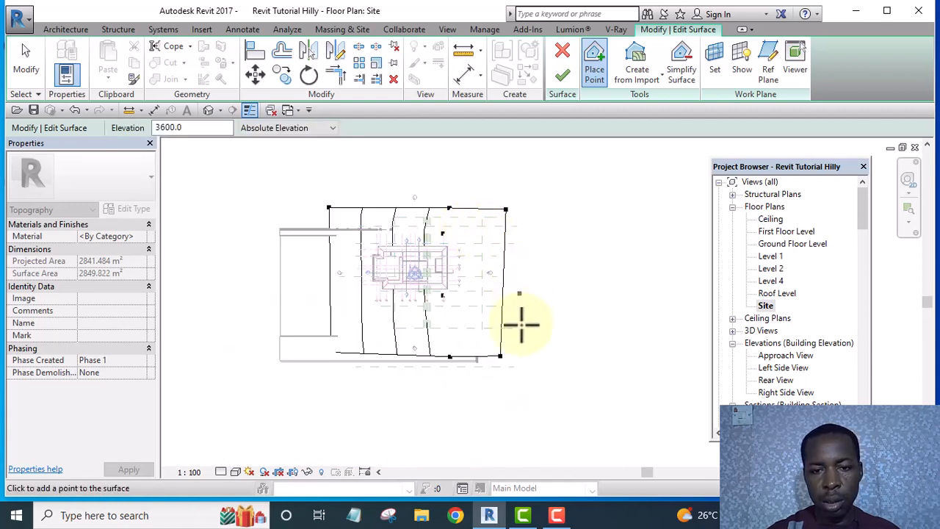
Place two interior points at absolute elevation 3700, one just inside the lower-right corner and one inside the upper-right corner
{"action": "scroll", "coordinate": [514, 369], "scroll_direction": "up", "scroll_amount": 3}
{"action": "scroll", "coordinate": [465, 323], "scroll_direction": "up", "scroll_amount": 1}
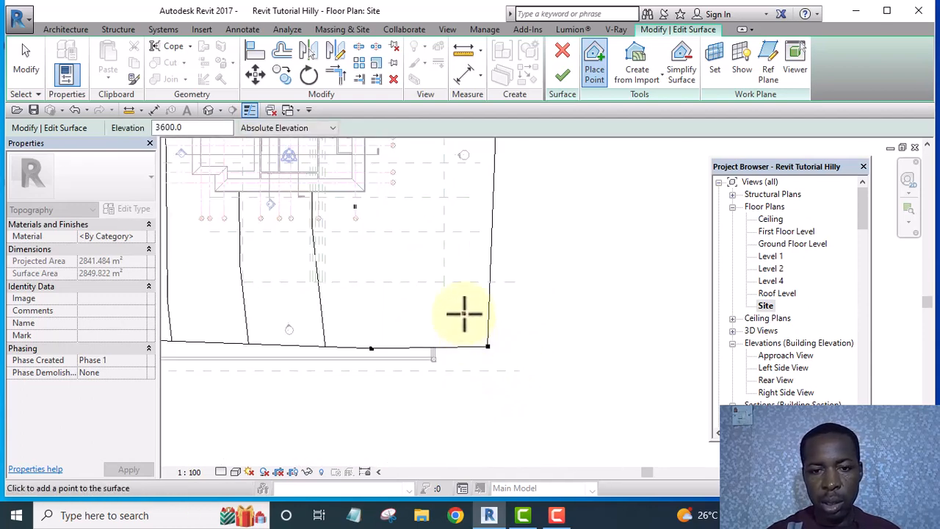
{"action": "scroll", "coordinate": [477, 342], "scroll_direction": "down", "scroll_amount": 3}
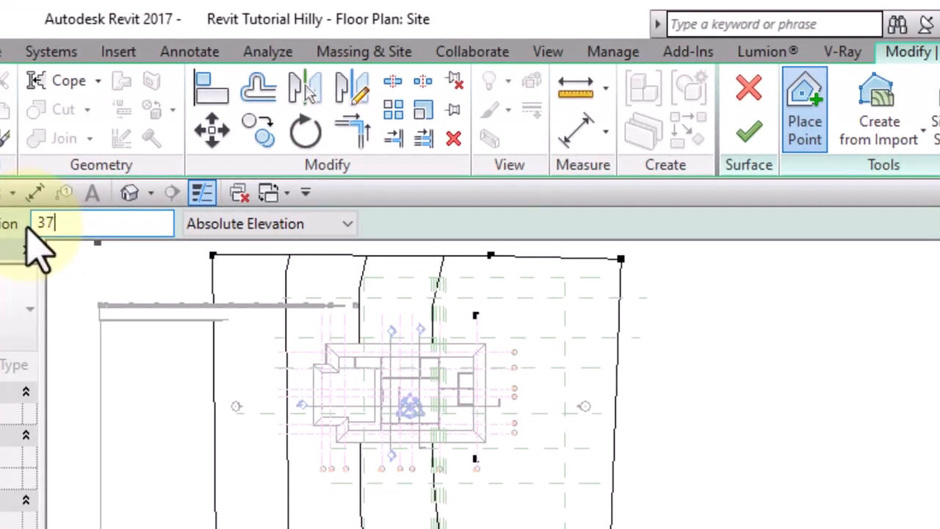
{"action": "type", "text": "00"}
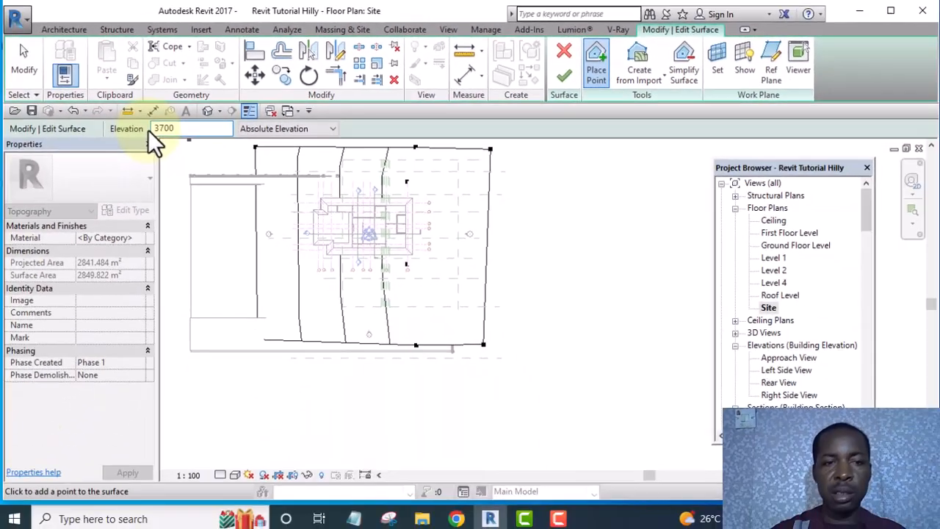
{"action": "left_click", "coordinate": [463, 319]}
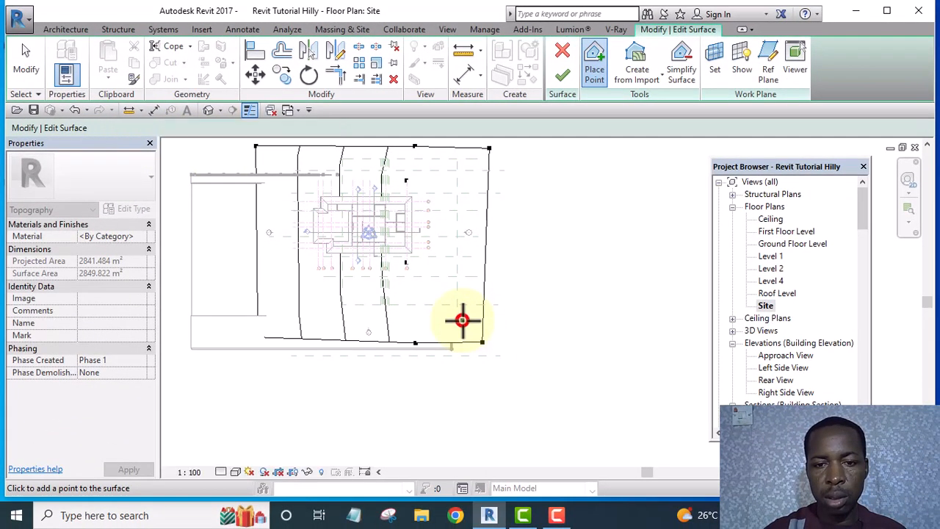
{"action": "left_click", "coordinate": [467, 171]}
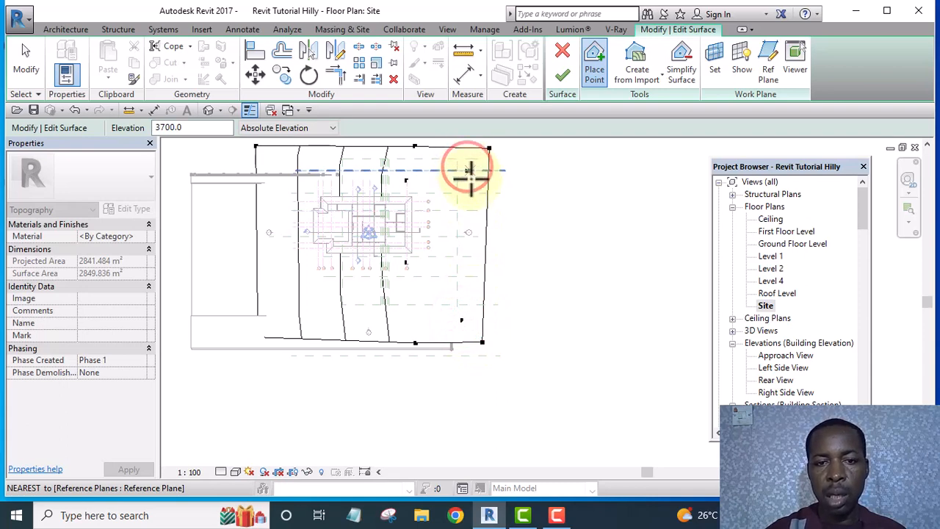
{"action": "key", "text": "Escape"}
Set the elevation of the boundary point on the surface's lower edge, left of the lower-right corner, to 1000
{"action": "scroll", "coordinate": [534, 293], "scroll_direction": "up", "scroll_amount": 2}
{"action": "scroll", "coordinate": [529, 304], "scroll_direction": "down", "scroll_amount": 3}
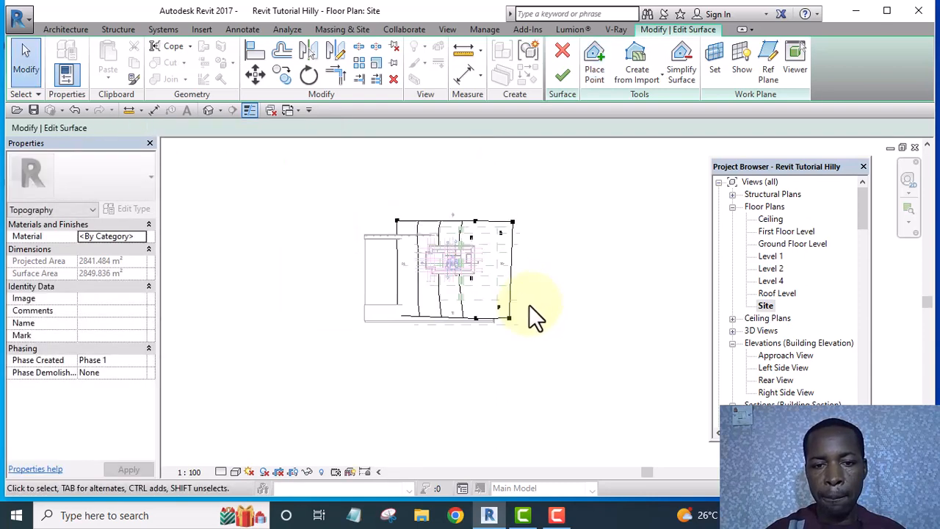
{"action": "scroll", "coordinate": [444, 317], "scroll_direction": "up", "scroll_amount": 5}
{"action": "left_click_drag", "start_coordinate": [443, 302], "coordinate": [497, 341]}
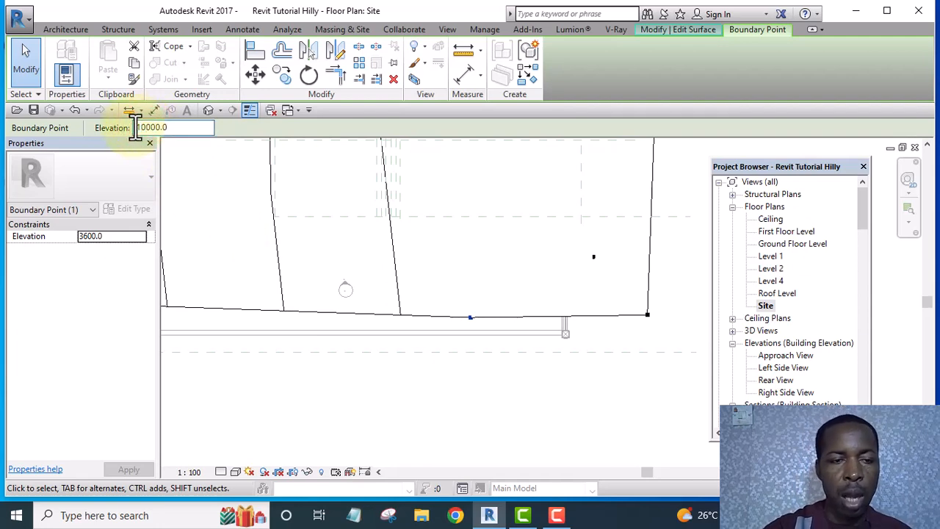
{"action": "key", "text": "Return"}
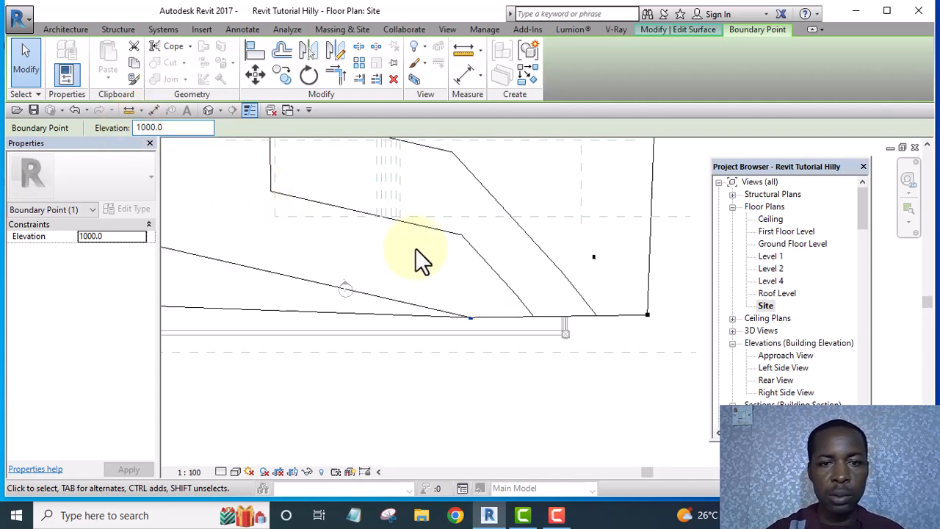
Set the elevation of the surface's lower-right corner boundary point to 1000
{"action": "left_click", "coordinate": [544, 376]}
{"action": "middle_click_drag", "start_coordinate": [608, 335], "coordinate": [323, 340]}
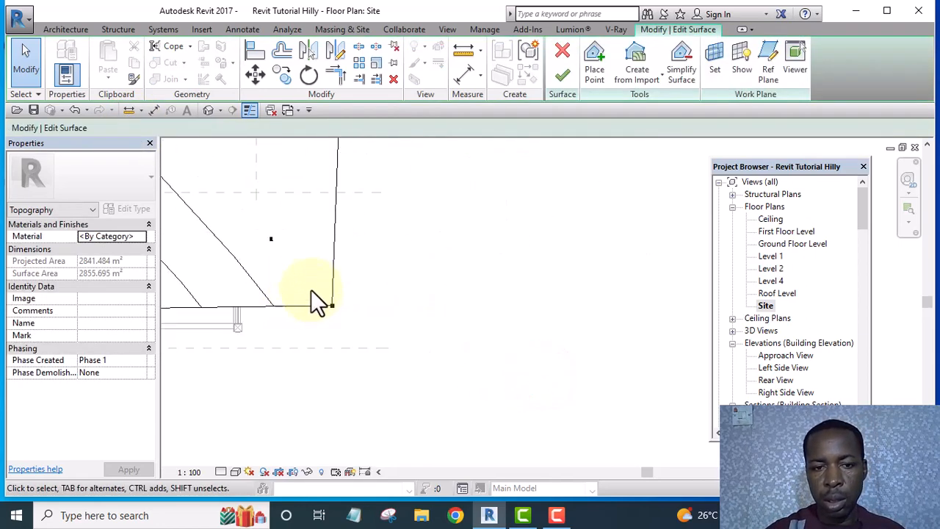
{"action": "left_click", "coordinate": [328, 304]}
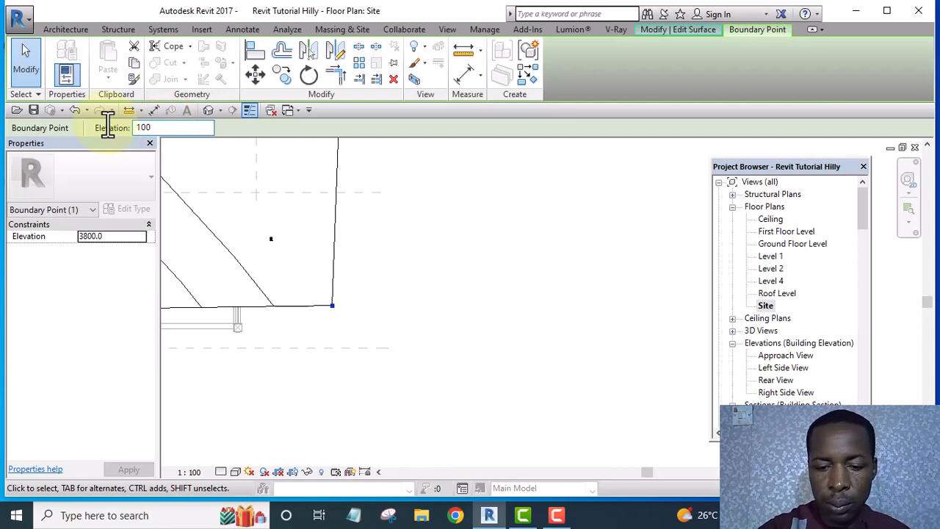
{"action": "left_click", "coordinate": [556, 260]}
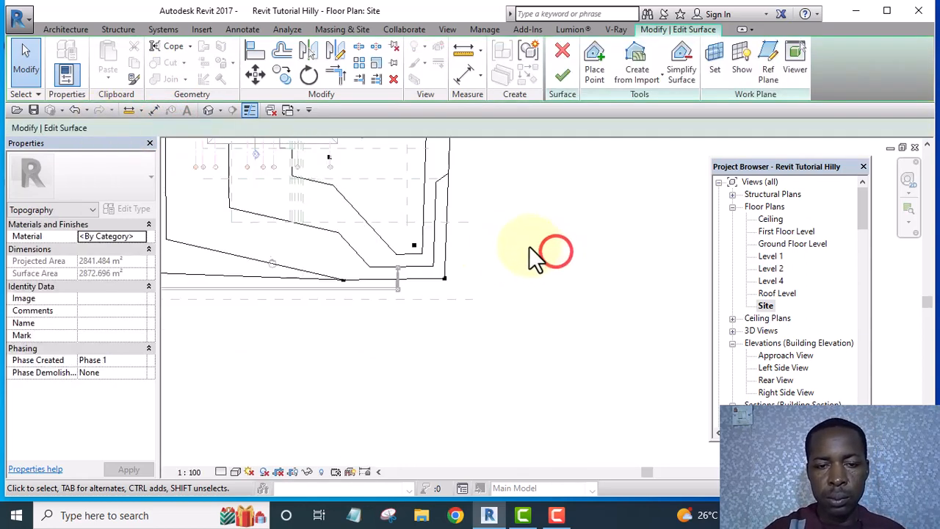
Set the elevation of the surface's upper-right corner boundary point to 2800
{"action": "scroll", "coordinate": [525, 262], "scroll_direction": "down", "scroll_amount": 5}
{"action": "scroll", "coordinate": [451, 327], "scroll_direction": "up", "scroll_amount": 3}
{"action": "left_click_drag", "start_coordinate": [422, 222], "coordinate": [479, 315]}
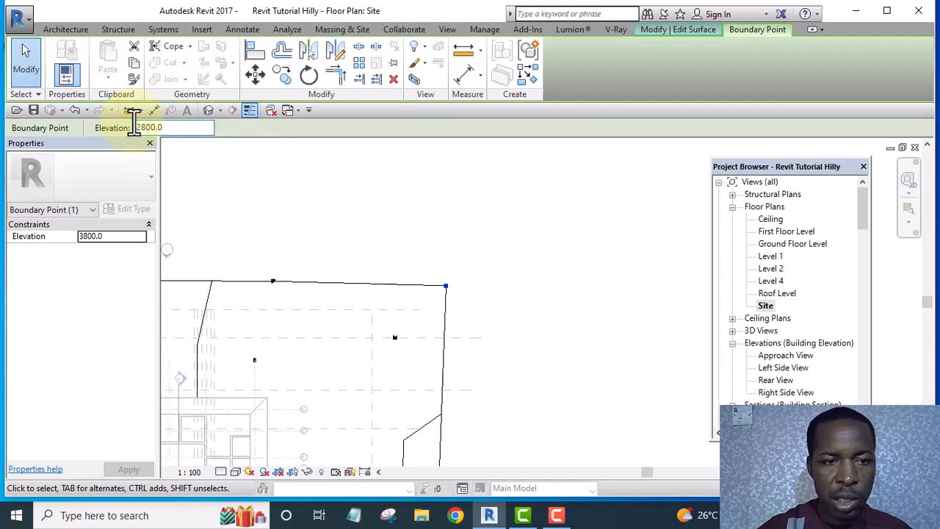
{"action": "left_click", "coordinate": [400, 202]}
{"action": "scroll", "coordinate": [501, 215], "scroll_direction": "down", "scroll_amount": 3}
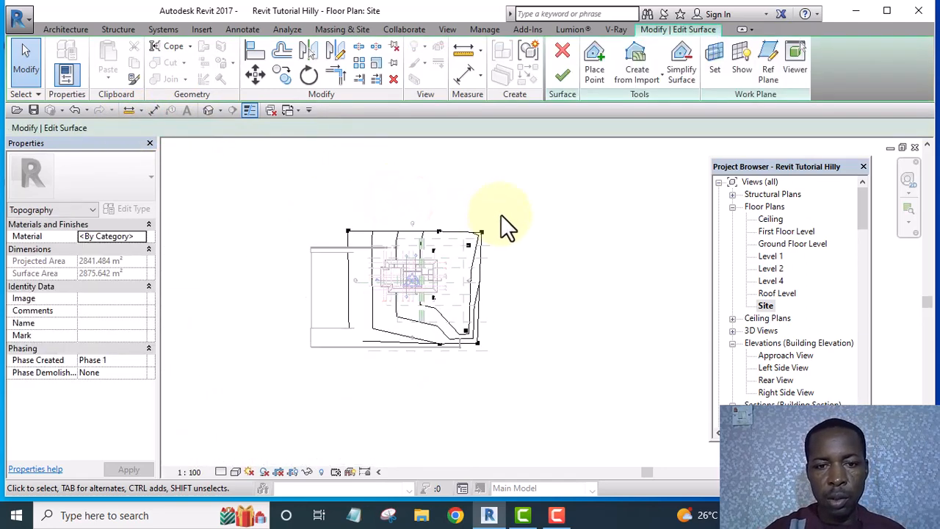
Examine the reshaped slope around the house, corners and fence from the front and back in the 3D view
{"action": "left_click", "coordinate": [208, 110]}
{"action": "scroll", "coordinate": [528, 258], "scroll_direction": "up", "scroll_amount": 3}
{"action": "scroll", "coordinate": [526, 254], "scroll_direction": "down", "scroll_amount": 5}
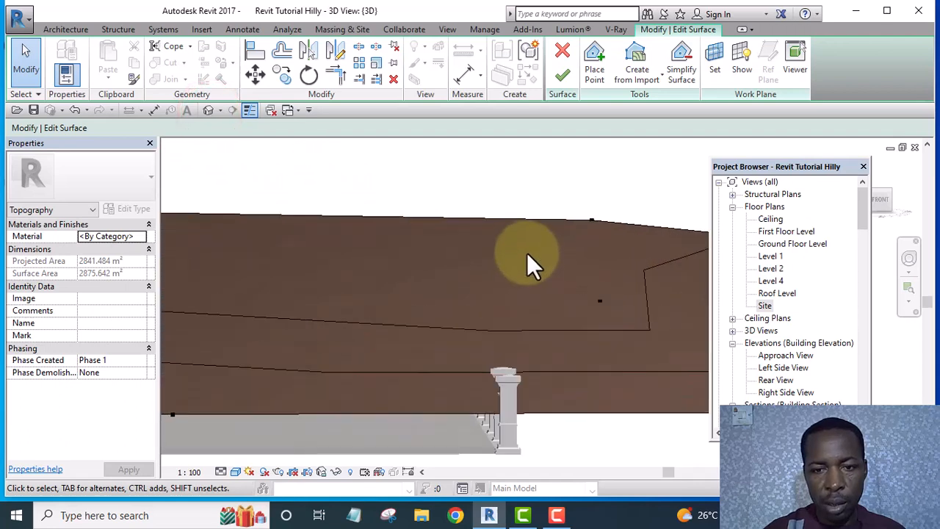
{"action": "middle_click_drag", "start_coordinate": [554, 332], "coordinate": [499, 273], "text": "shift"}
{"action": "scroll", "coordinate": [500, 268], "scroll_direction": "up", "scroll_amount": 4}
{"action": "middle_click_drag", "start_coordinate": [610, 253], "coordinate": [664, 274], "text": "shift"}
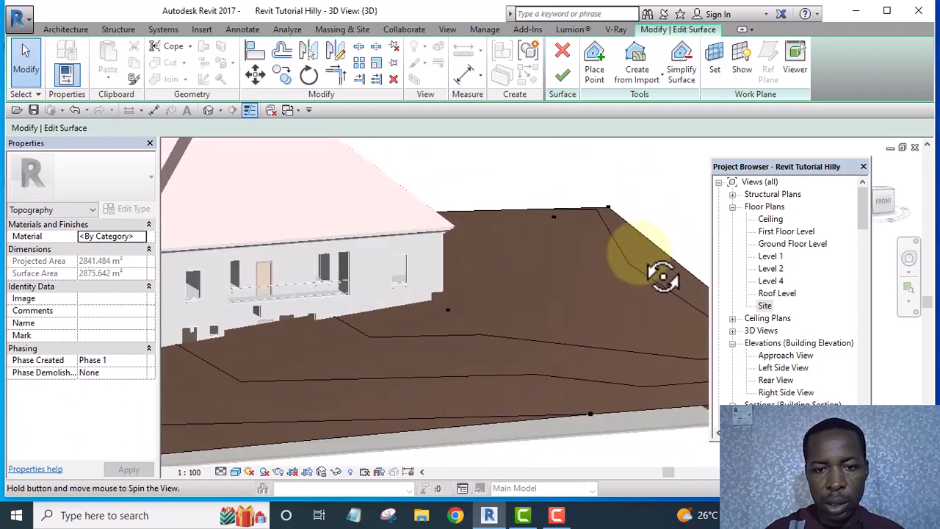
{"action": "scroll", "coordinate": [678, 292], "scroll_direction": "down", "scroll_amount": 4}
{"action": "middle_click_drag", "start_coordinate": [606, 272], "coordinate": [550, 321], "text": "shift"}
{"action": "scroll", "coordinate": [419, 323], "scroll_direction": "up", "scroll_amount": 3}
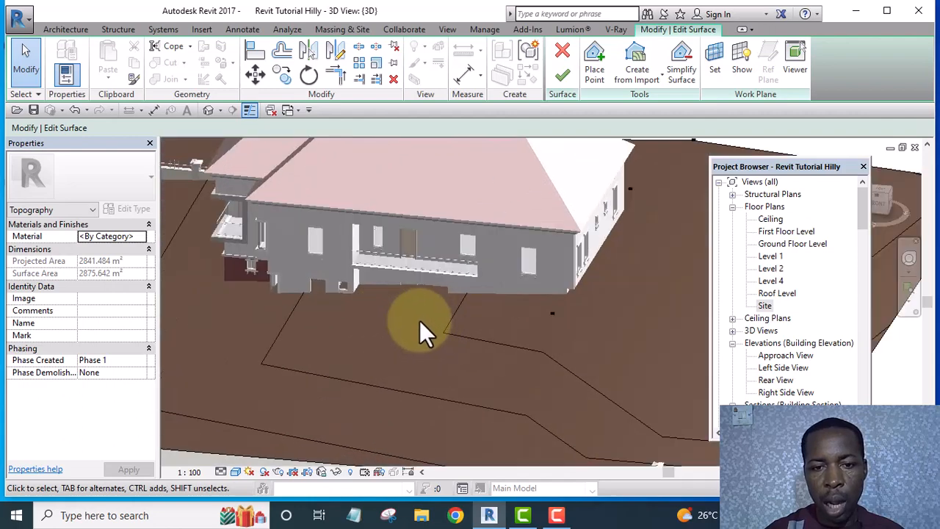
{"action": "scroll", "coordinate": [448, 277], "scroll_direction": "down", "scroll_amount": 2}
{"action": "scroll", "coordinate": [448, 279], "scroll_direction": "up", "scroll_amount": 2}
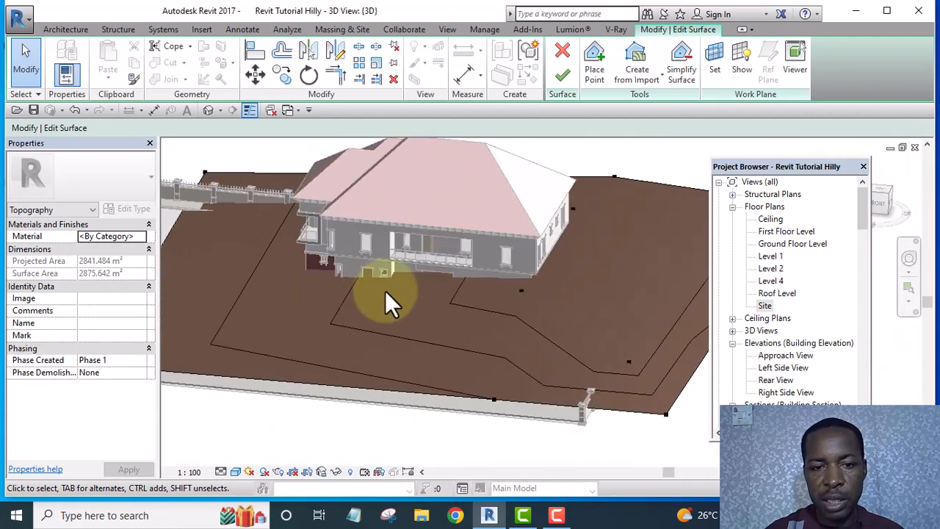
{"action": "scroll", "coordinate": [533, 273], "scroll_direction": "down", "scroll_amount": 3}
{"action": "middle_click_drag", "start_coordinate": [533, 273], "coordinate": [425, 257], "text": "shift"}
{"action": "scroll", "coordinate": [409, 284], "scroll_direction": "up", "scroll_amount": 5}
{"action": "scroll", "coordinate": [376, 315], "scroll_direction": "down", "scroll_amount": 5}
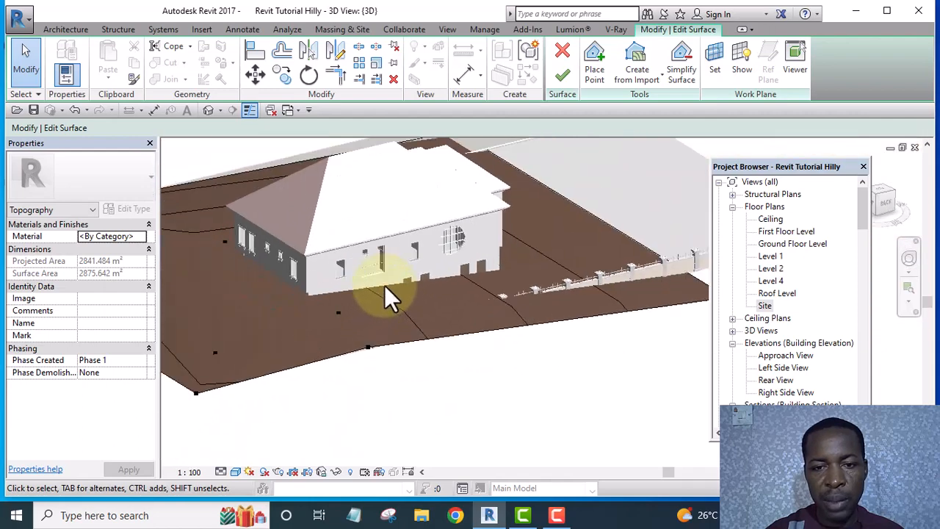
{"action": "middle_click_drag", "start_coordinate": [386, 298], "coordinate": [652, 302], "text": "shift"}
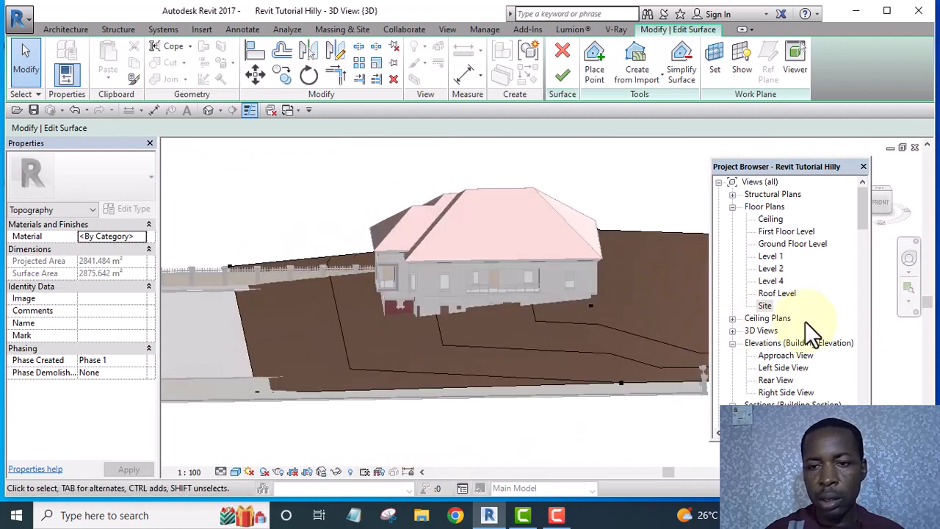
In the Site plan, place an interior point at absolute elevation 0 on the reference plane intersection just above the house
{"action": "double_click", "coordinate": [766, 304]}
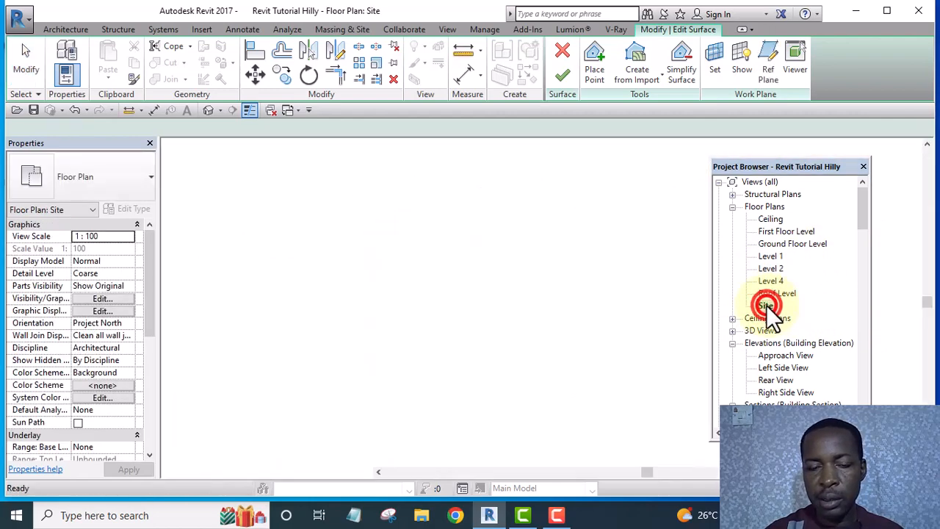
{"action": "scroll", "coordinate": [403, 269], "scroll_direction": "up", "scroll_amount": 5}
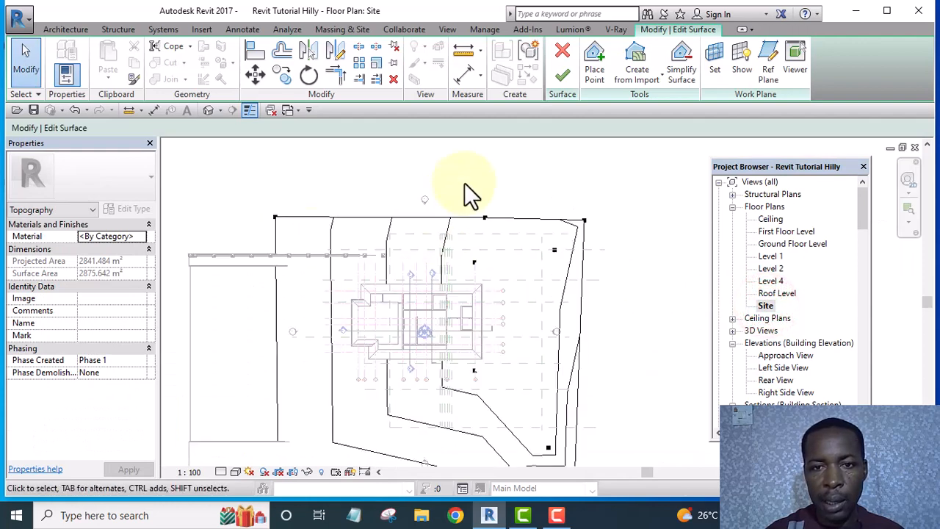
{"action": "left_click", "coordinate": [592, 67]}
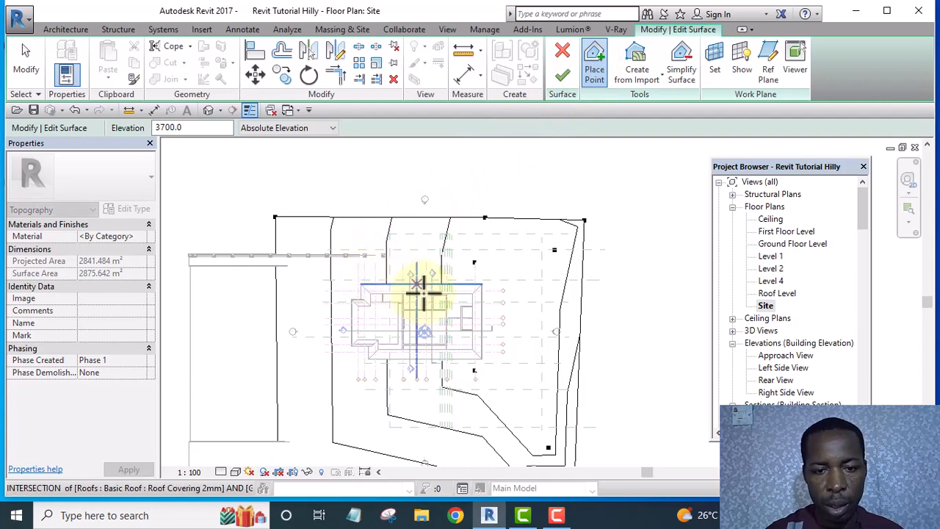
{"action": "scroll", "coordinate": [429, 292], "scroll_direction": "down", "scroll_amount": 1}
{"action": "scroll", "coordinate": [450, 294], "scroll_direction": "up", "scroll_amount": 6}
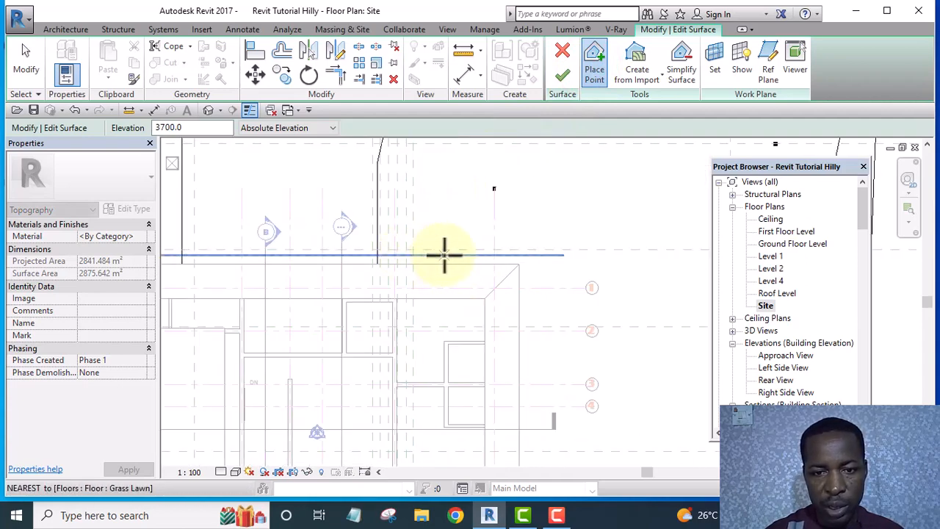
{"action": "scroll", "coordinate": [386, 257], "scroll_direction": "up", "scroll_amount": 2}
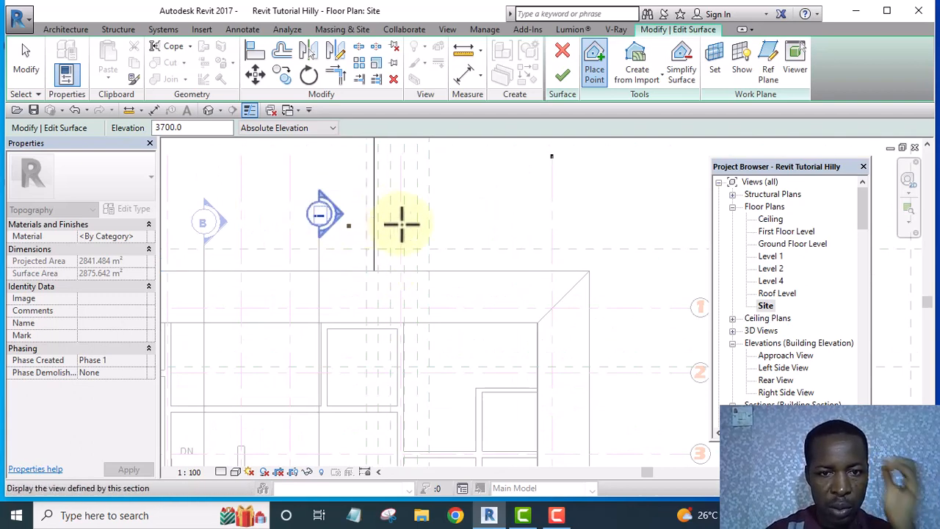
{"action": "scroll", "coordinate": [355, 221], "scroll_direction": "down", "scroll_amount": 3}
{"action": "scroll", "coordinate": [355, 220], "scroll_direction": "down", "scroll_amount": 2}
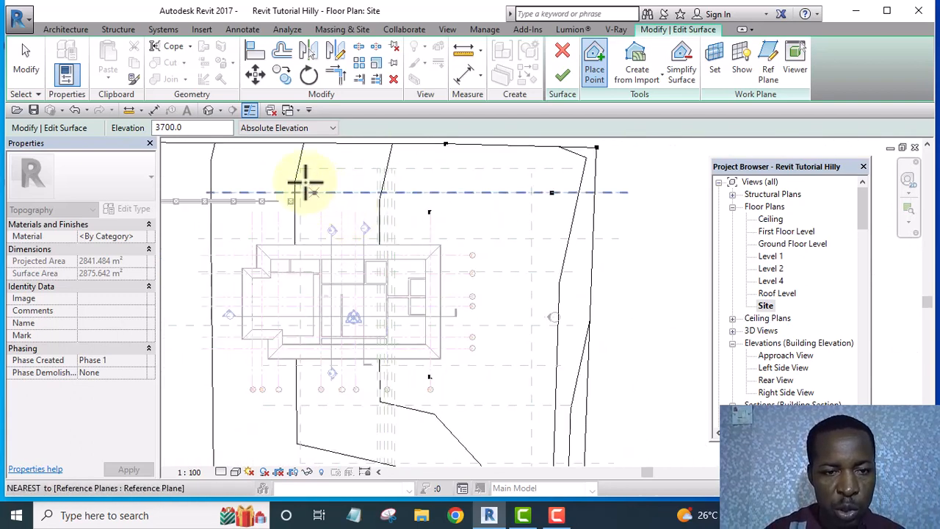
{"action": "double_click", "coordinate": [190, 129]}
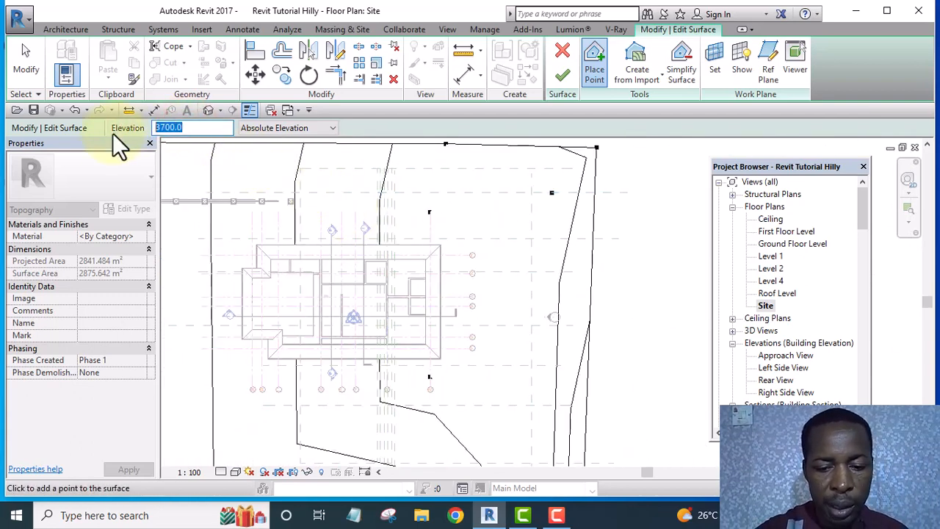
{"action": "type", "text": "0"}
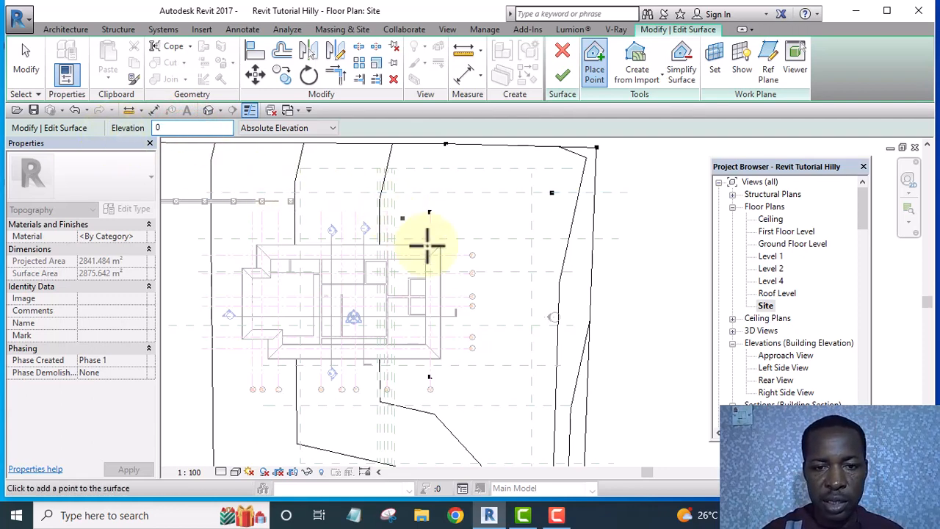
{"action": "scroll", "coordinate": [397, 235], "scroll_direction": "up", "scroll_amount": 1}
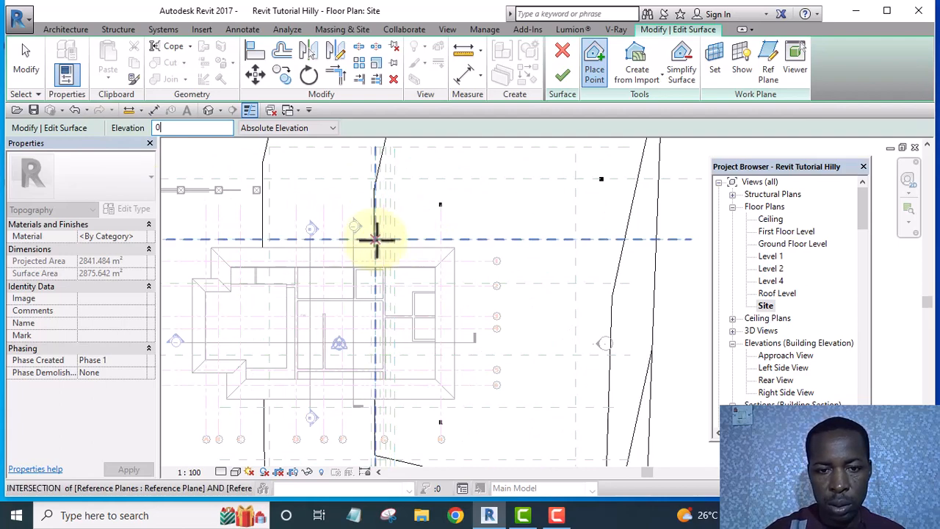
{"action": "left_click", "coordinate": [376, 239]}
Place a matching interior point at elevation 0 just below the house, near the same vertical reference planes
{"action": "scroll", "coordinate": [383, 221], "scroll_direction": "down", "scroll_amount": 5}
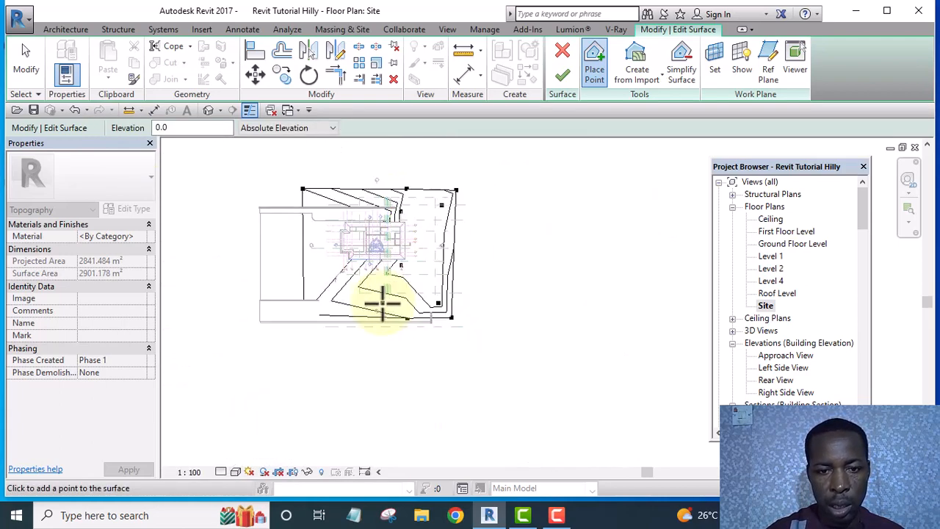
{"action": "scroll", "coordinate": [381, 300], "scroll_direction": "up", "scroll_amount": 5}
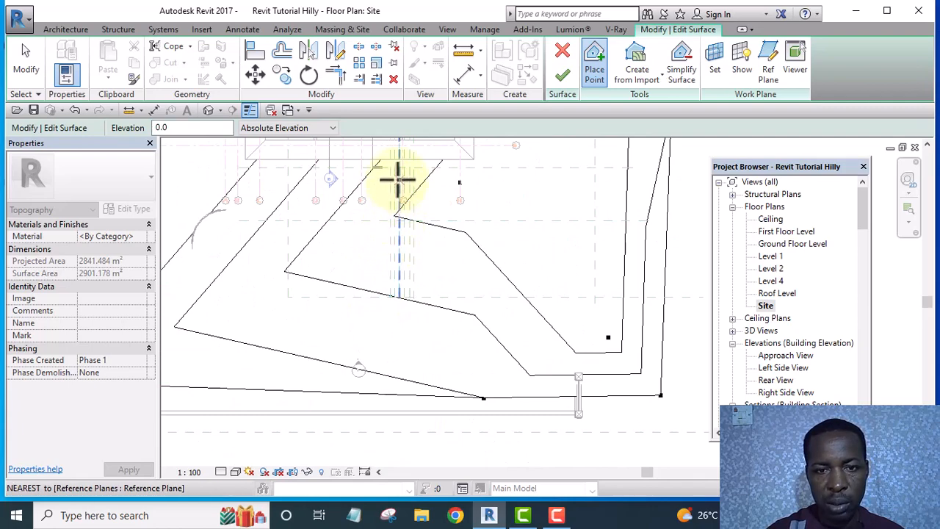
{"action": "left_click", "coordinate": [397, 175]}
{"action": "scroll", "coordinate": [388, 310], "scroll_direction": "down", "scroll_amount": 6}
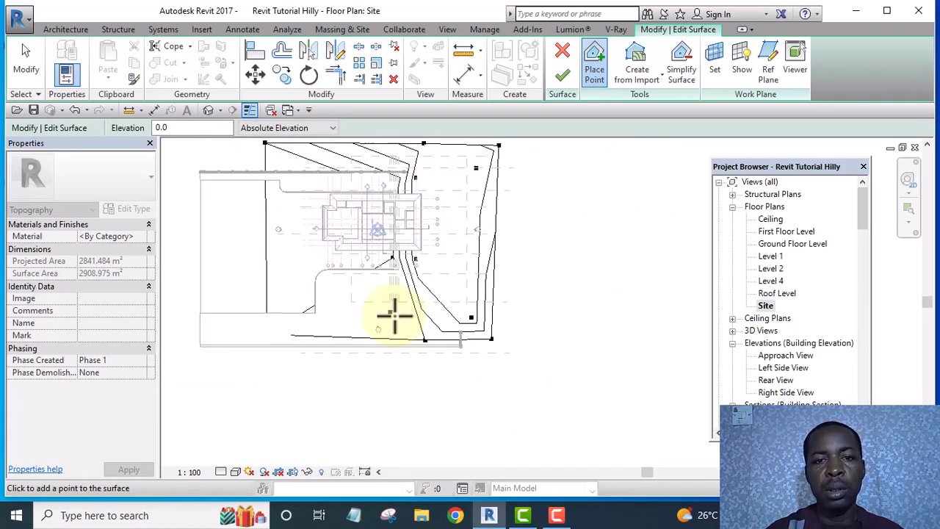
{"action": "scroll", "coordinate": [367, 272], "scroll_direction": "up", "scroll_amount": 5}
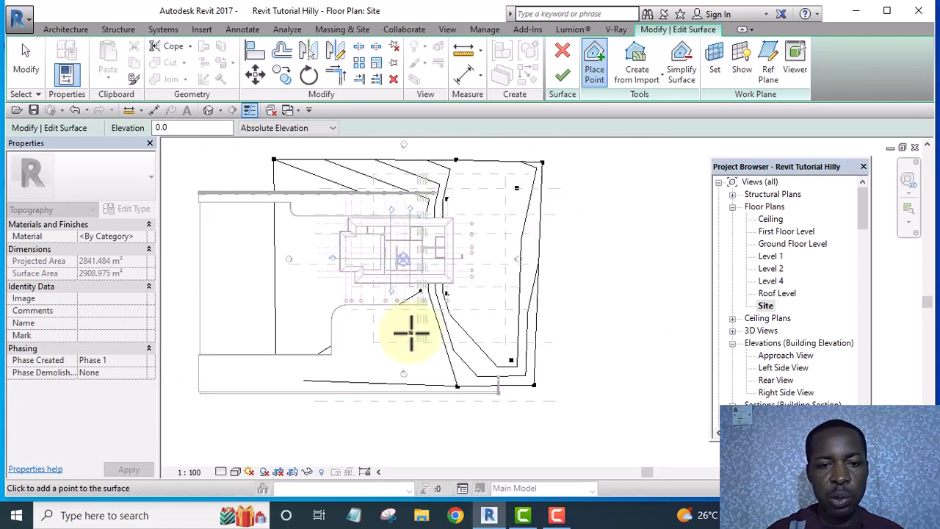
In the 3D view, inspect the slope beside the entrance steps, end point placement and select the elevation 0 point there
{"action": "left_click", "coordinate": [209, 109]}
{"action": "middle_click_drag", "start_coordinate": [599, 222], "coordinate": [604, 254], "text": "shift"}
{"action": "scroll", "coordinate": [612, 353], "scroll_direction": "up", "scroll_amount": 3}
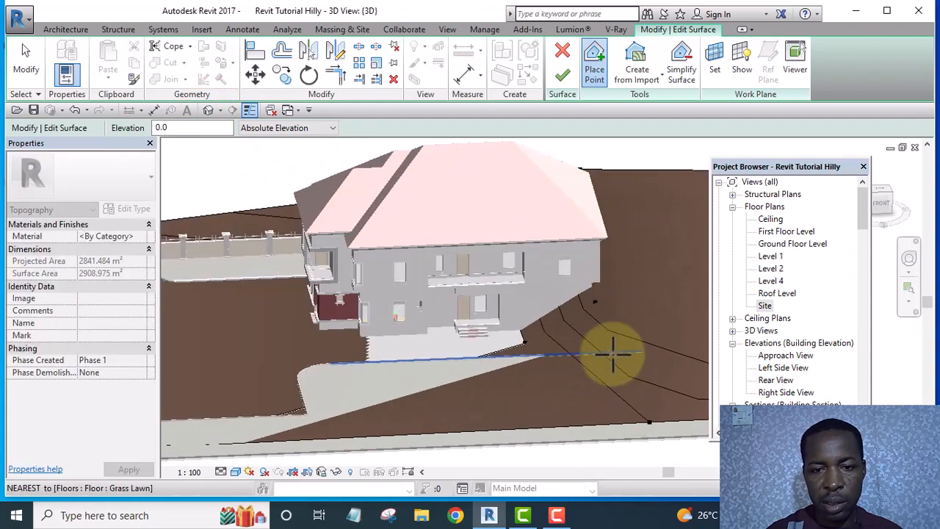
{"action": "middle_click_drag", "start_coordinate": [560, 343], "coordinate": [441, 326]}
{"action": "scroll", "coordinate": [428, 333], "scroll_direction": "up", "scroll_amount": 2}
{"action": "key", "text": "Escape"}
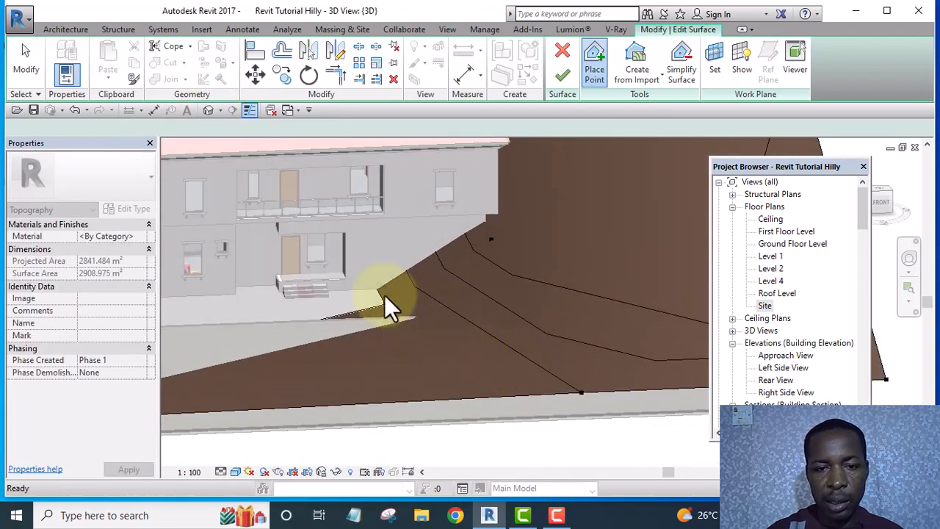
{"action": "scroll", "coordinate": [372, 285], "scroll_direction": "up", "scroll_amount": 4}
{"action": "left_click_drag", "start_coordinate": [377, 311], "coordinate": [327, 335]}
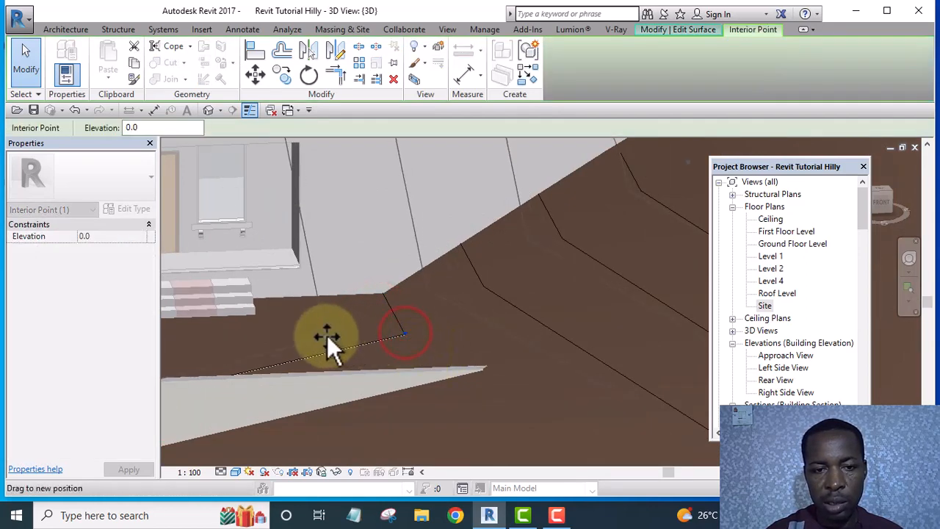
Examine how the terrain meets the side wall, paving and lawn around the selected interior point
{"action": "scroll", "coordinate": [331, 336], "scroll_direction": "down", "scroll_amount": 5}
{"action": "middle_click_drag", "start_coordinate": [518, 316], "coordinate": [458, 357]}
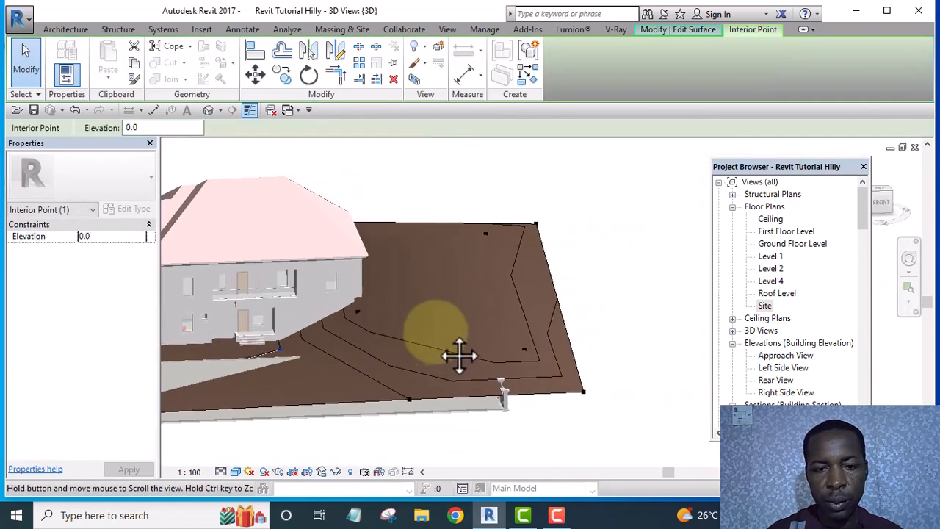
{"action": "scroll", "coordinate": [577, 302], "scroll_direction": "down", "scroll_amount": 5}
{"action": "middle_click_drag", "start_coordinate": [618, 263], "coordinate": [624, 292], "text": "shift"}
{"action": "scroll", "coordinate": [441, 319], "scroll_direction": "up", "scroll_amount": 6}
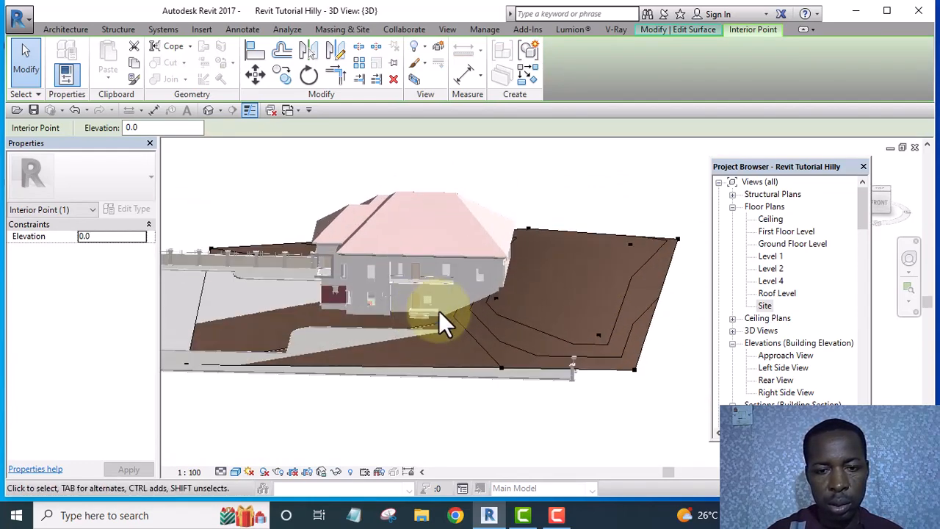
{"action": "middle_click_drag", "start_coordinate": [539, 335], "coordinate": [504, 316], "text": "shift"}
{"action": "scroll", "coordinate": [496, 307], "scroll_direction": "down", "scroll_amount": 4}
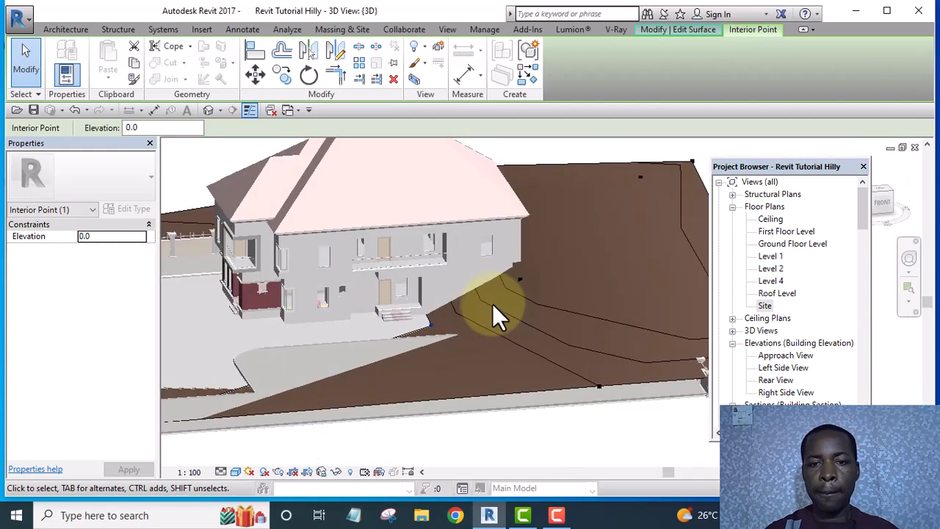
{"action": "scroll", "coordinate": [470, 298], "scroll_direction": "up", "scroll_amount": 5}
{"action": "scroll", "coordinate": [459, 297], "scroll_direction": "down", "scroll_amount": 2}
{"action": "scroll", "coordinate": [452, 294], "scroll_direction": "up", "scroll_amount": 4}
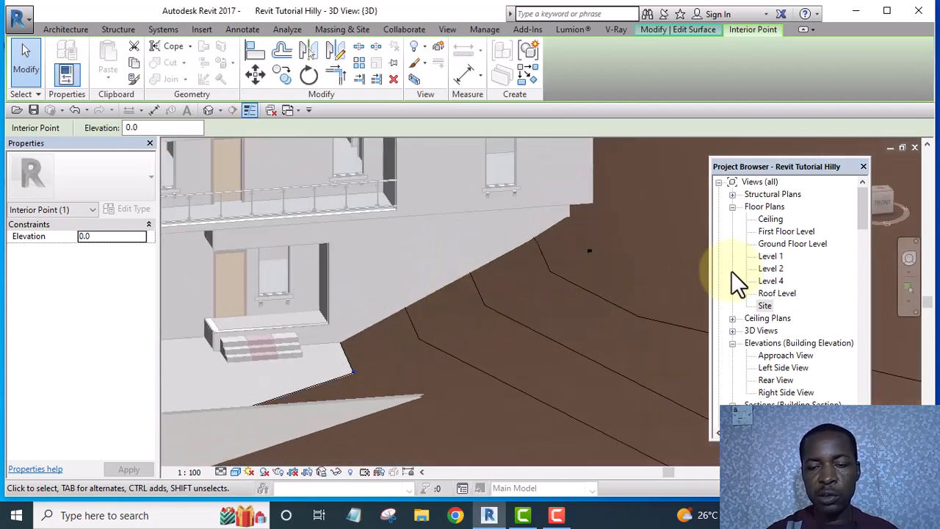
{"action": "scroll", "coordinate": [779, 234], "scroll_direction": "down", "scroll_amount": 4}
{"action": "scroll", "coordinate": [777, 235], "scroll_direction": "up", "scroll_amount": 3}
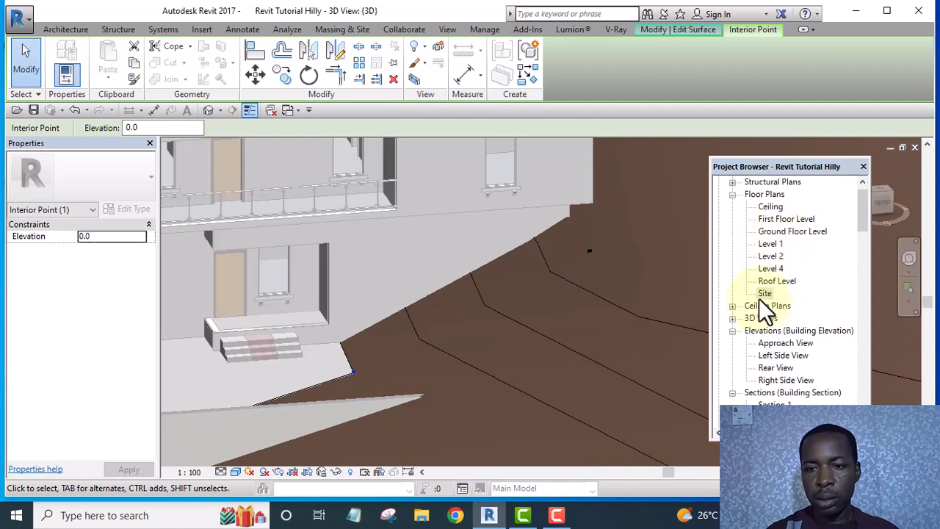
In the Site plan, place a surface point at absolute elevation 2700 just below the house, between grids G and H
{"action": "double_click", "coordinate": [764, 294]}
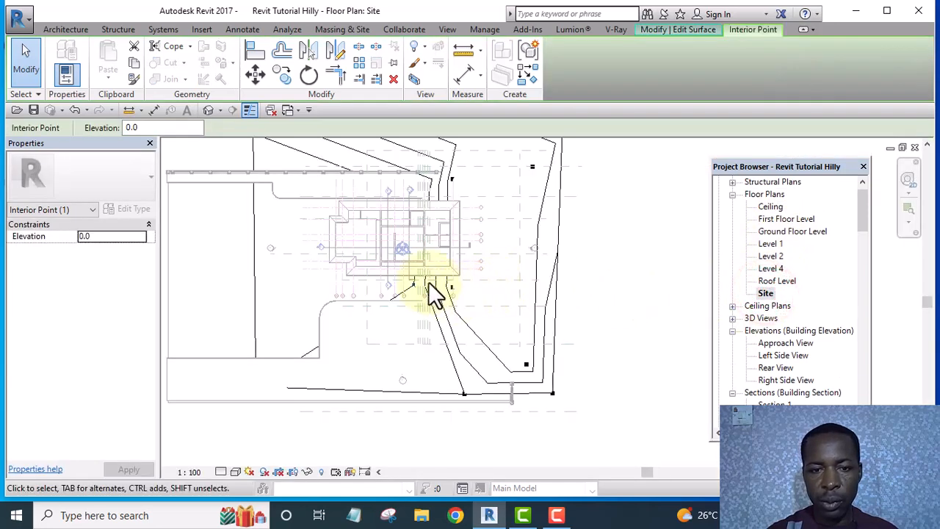
{"action": "scroll", "coordinate": [436, 294], "scroll_direction": "up", "scroll_amount": 4}
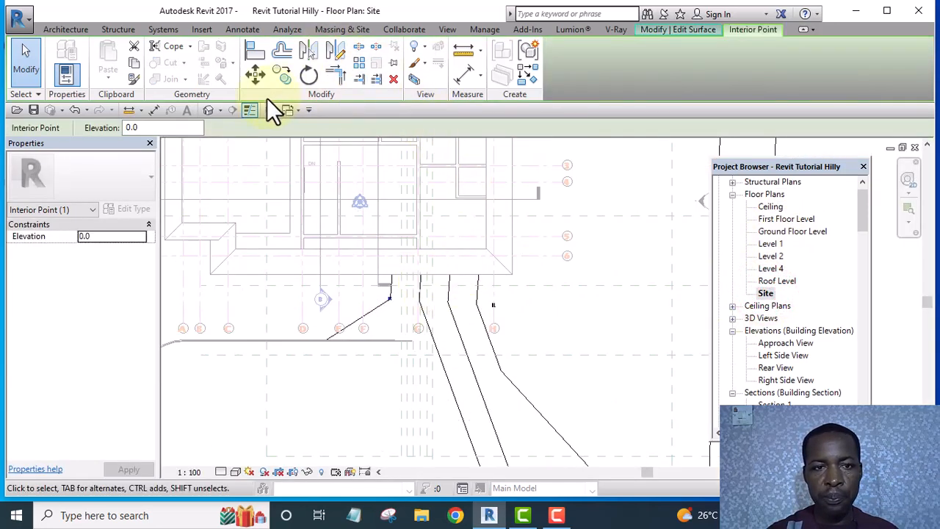
{"action": "scroll", "coordinate": [513, 281], "scroll_direction": "down", "scroll_amount": 1}
{"action": "left_click", "coordinate": [490, 323]}
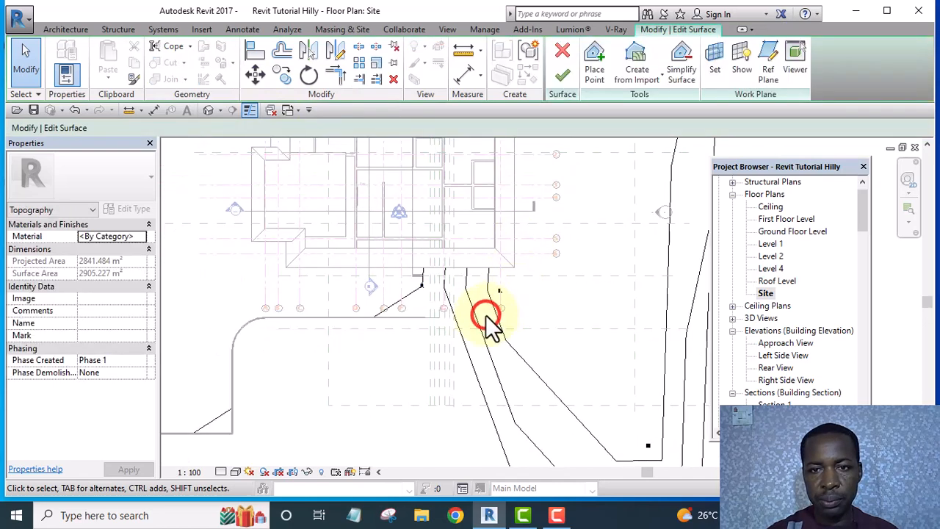
{"action": "left_click", "coordinate": [595, 72]}
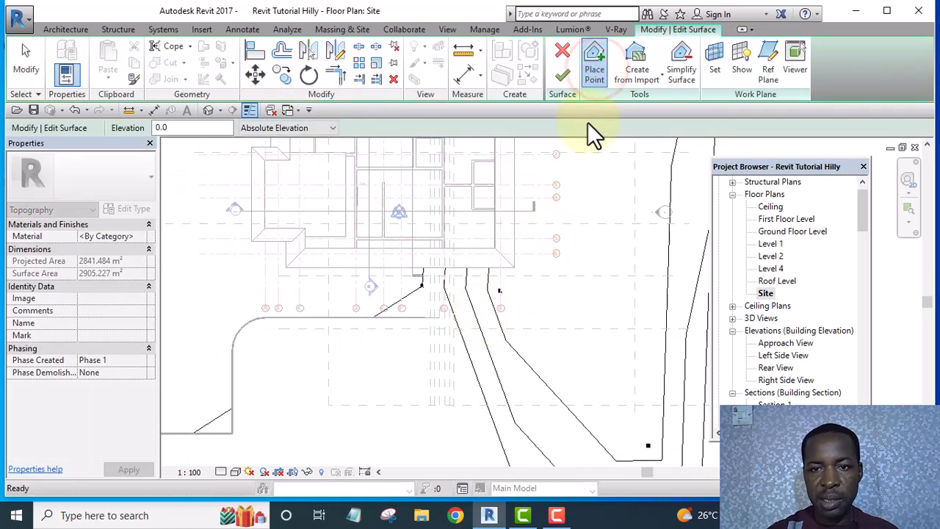
{"action": "scroll", "coordinate": [451, 266], "scroll_direction": "up", "scroll_amount": 3}
{"action": "scroll", "coordinate": [367, 247], "scroll_direction": "up", "scroll_amount": 1}
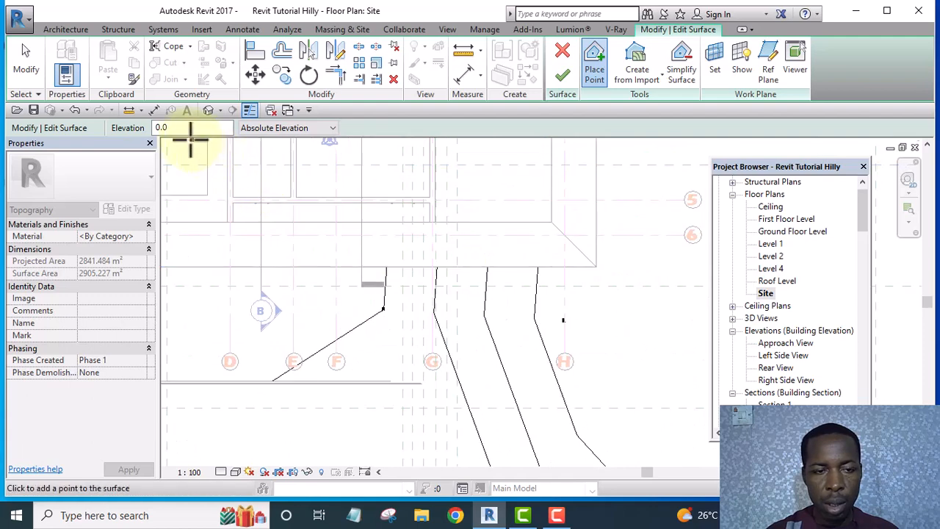
{"action": "double_click", "coordinate": [172, 126]}
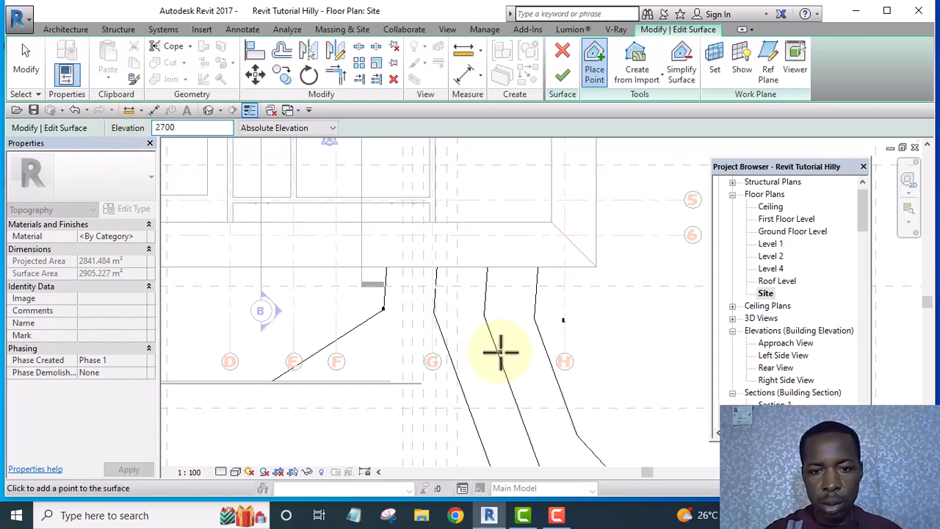
{"action": "left_click", "coordinate": [450, 309]}
Place a matching surface point at absolute elevation 2700 just above the house, near the vertical reference planes
{"action": "scroll", "coordinate": [490, 341], "scroll_direction": "down", "scroll_amount": 1}
{"action": "scroll", "coordinate": [490, 341], "scroll_direction": "down", "scroll_amount": 4}
{"action": "middle_click_drag", "start_coordinate": [508, 309], "coordinate": [500, 428]}
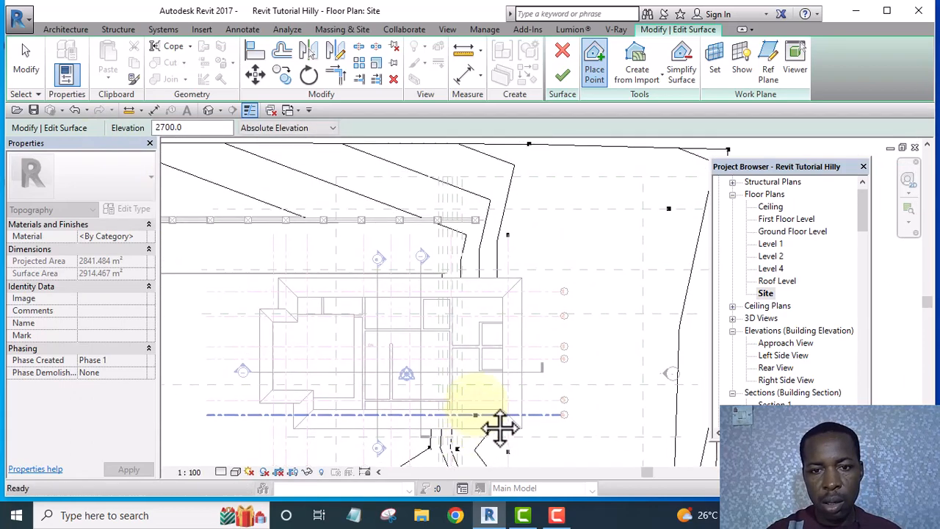
{"action": "scroll", "coordinate": [467, 246], "scroll_direction": "up", "scroll_amount": 3}
{"action": "left_click", "coordinate": [470, 242]}
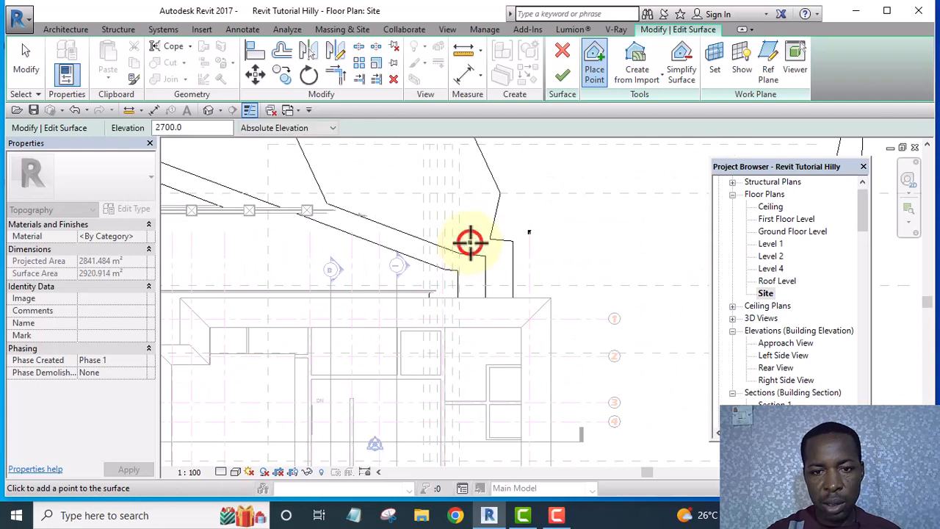
{"action": "scroll", "coordinate": [470, 242], "scroll_direction": "down", "scroll_amount": 4}
{"action": "scroll", "coordinate": [477, 336], "scroll_direction": "up", "scroll_amount": 2}
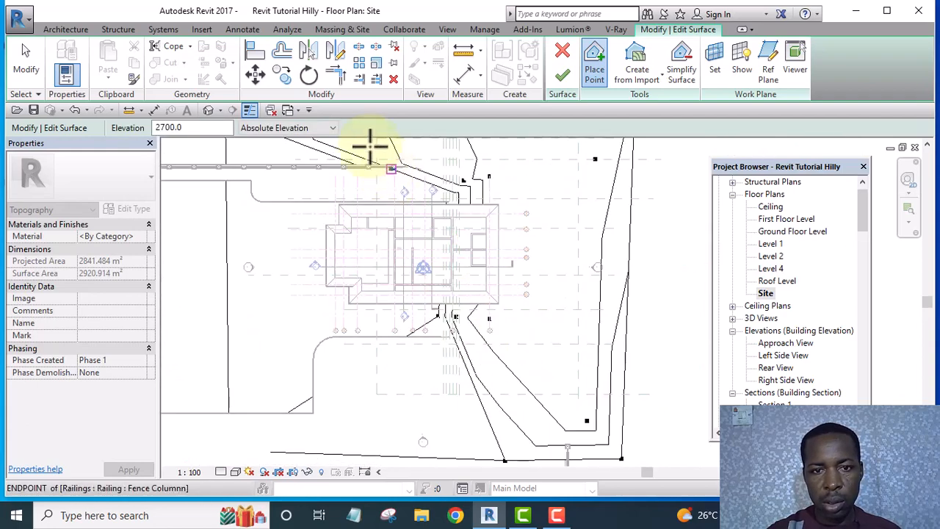
In the 3D view, place three points at absolute elevation 5000 in a triangle on the open hillside beside the house
{"action": "left_click", "coordinate": [209, 110]}
{"action": "middle_click_drag", "start_coordinate": [509, 325], "coordinate": [368, 322], "text": "shift"}
{"action": "scroll", "coordinate": [505, 256], "scroll_direction": "up", "scroll_amount": 2}
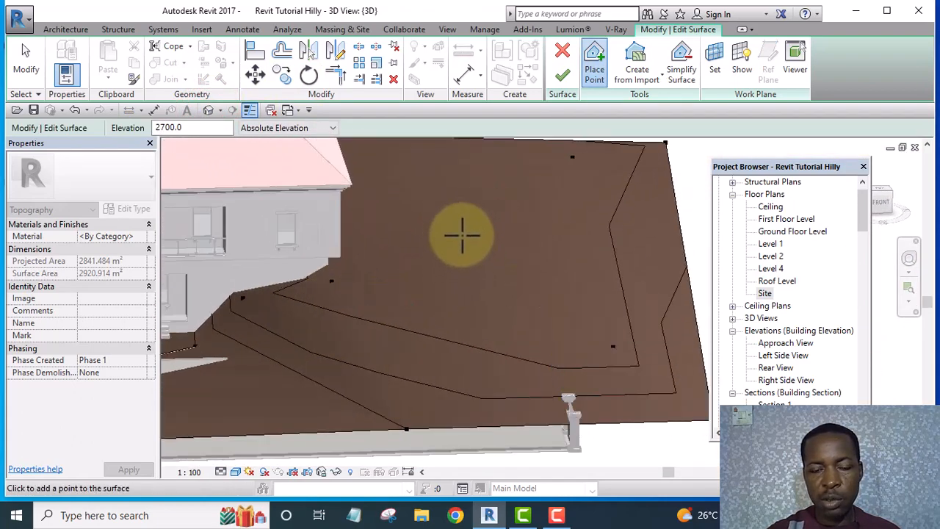
{"action": "scroll", "coordinate": [471, 269], "scroll_direction": "down", "scroll_amount": 5}
{"action": "scroll", "coordinate": [473, 241], "scroll_direction": "up", "scroll_amount": 4}
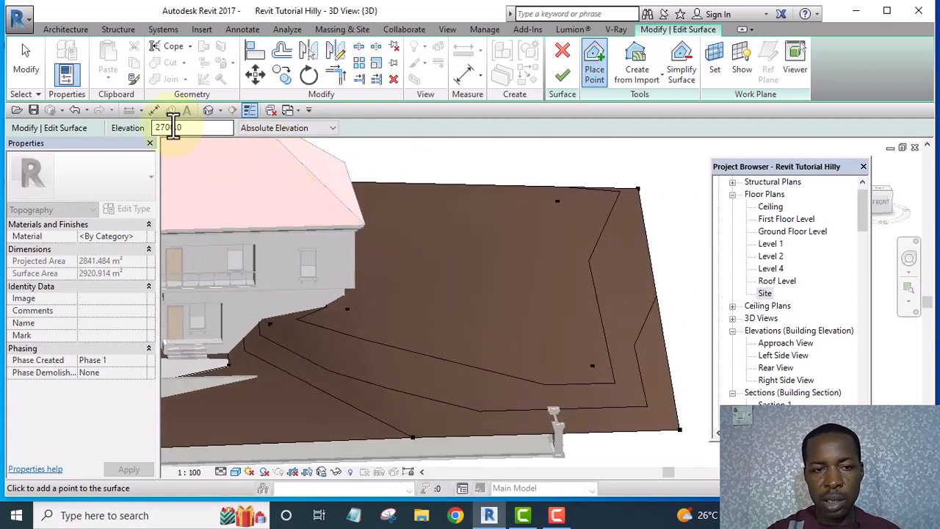
{"action": "left_click_drag", "start_coordinate": [189, 127], "coordinate": [128, 129]}
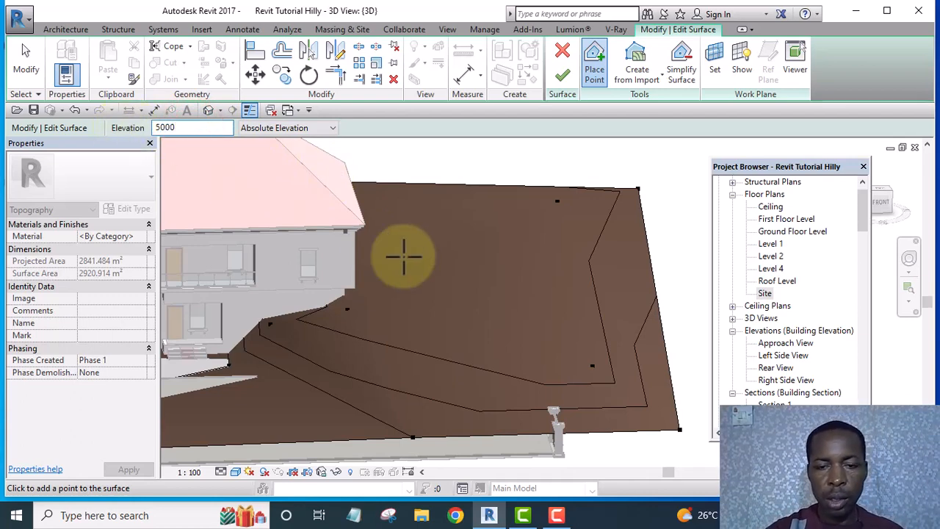
{"action": "left_click", "coordinate": [478, 284]}
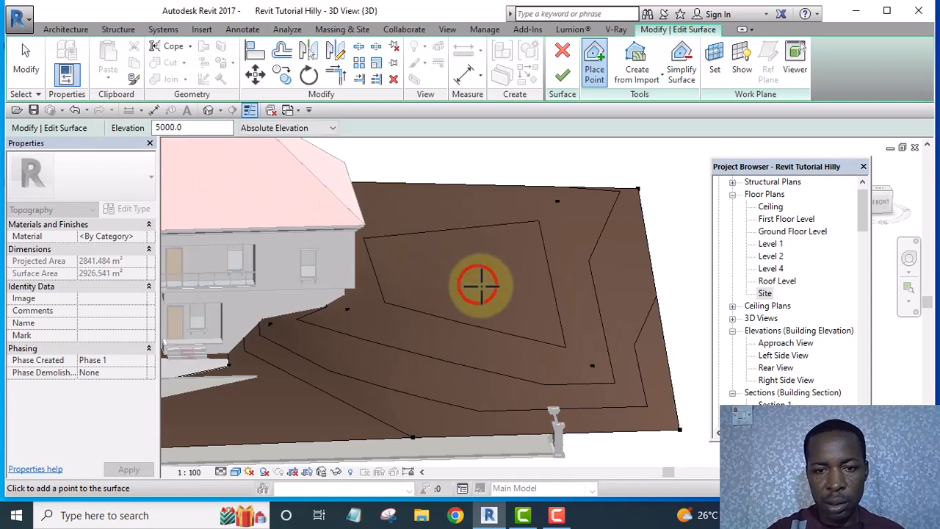
{"action": "left_click", "coordinate": [472, 243]}
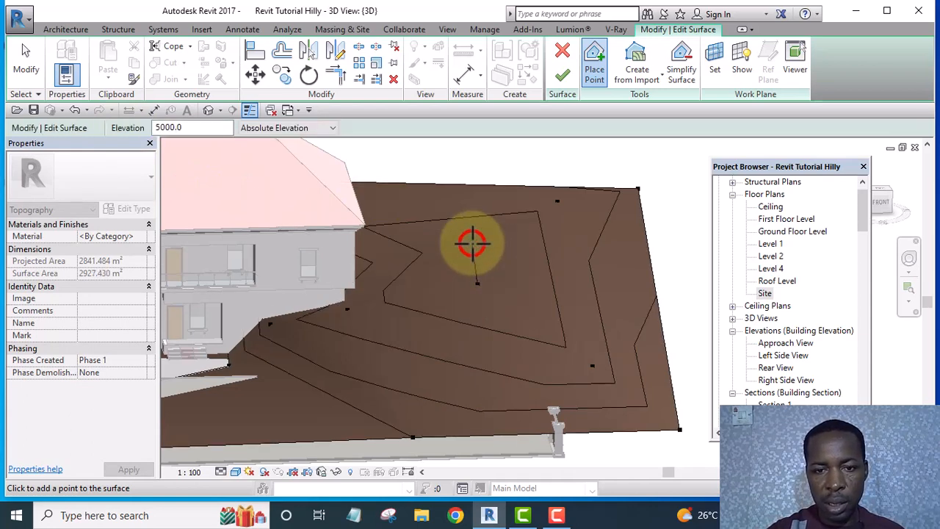
{"action": "left_click", "coordinate": [516, 257]}
{"action": "scroll", "coordinate": [541, 306], "scroll_direction": "down", "scroll_amount": 4}
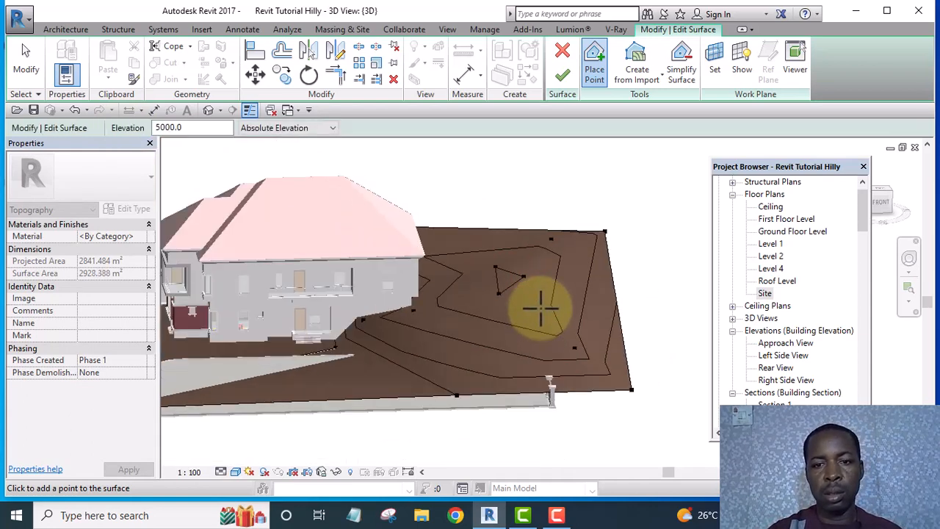
{"action": "key", "text": "Escape"}
Place a point at absolute elevation 4500 on the hillside between the house and the three 5000 elevation points
{"action": "scroll", "coordinate": [483, 185], "scroll_direction": "up", "scroll_amount": 1}
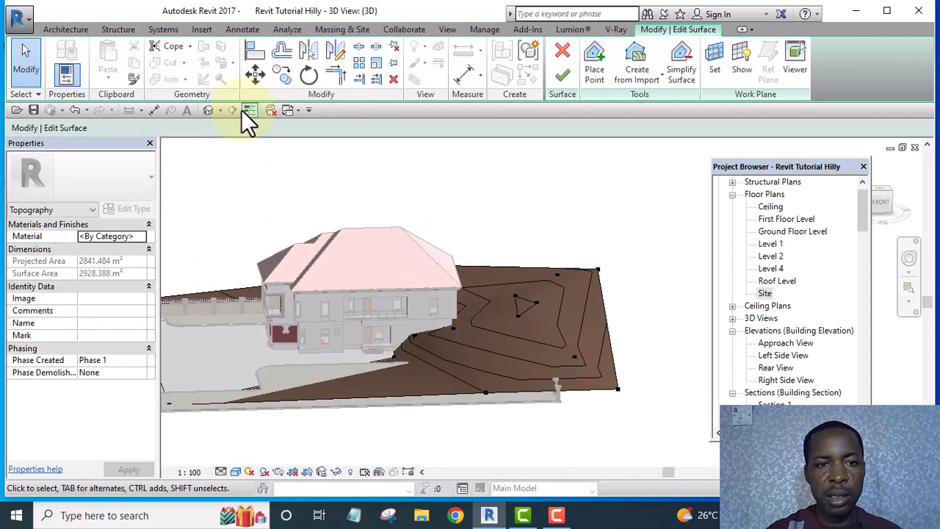
{"action": "middle_click_drag", "start_coordinate": [570, 237], "coordinate": [549, 229], "text": "shift"}
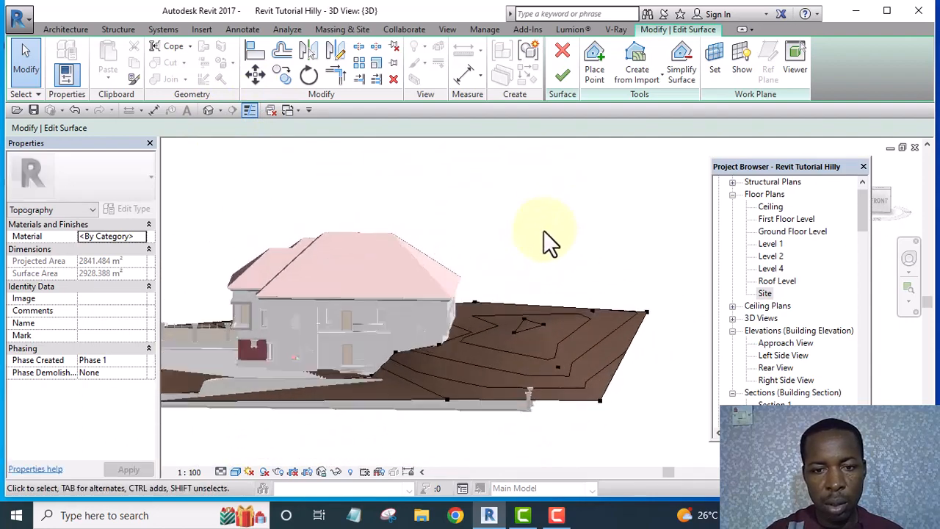
{"action": "scroll", "coordinate": [525, 290], "scroll_direction": "up", "scroll_amount": 4}
{"action": "middle_click_drag", "start_coordinate": [555, 330], "coordinate": [554, 246]}
{"action": "middle_click_drag", "start_coordinate": [530, 198], "coordinate": [480, 269], "text": "shift"}
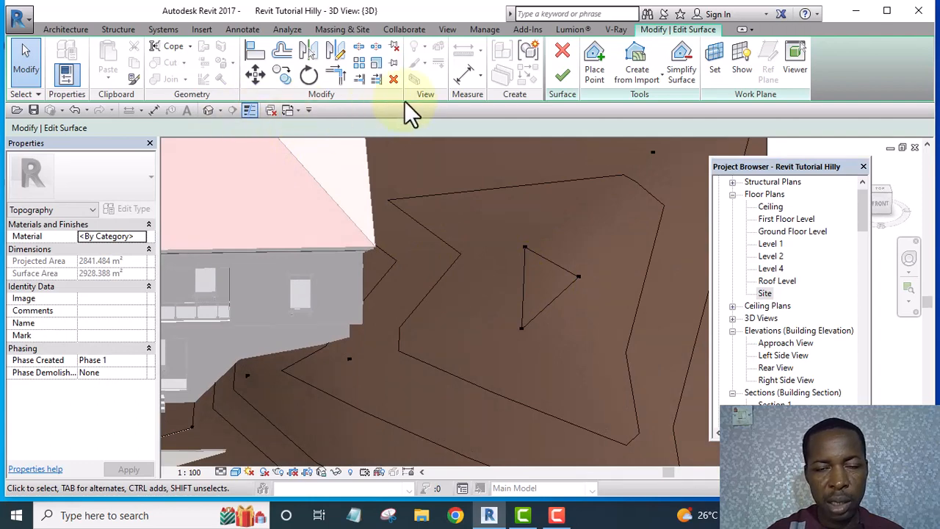
{"action": "left_click", "coordinate": [597, 70]}
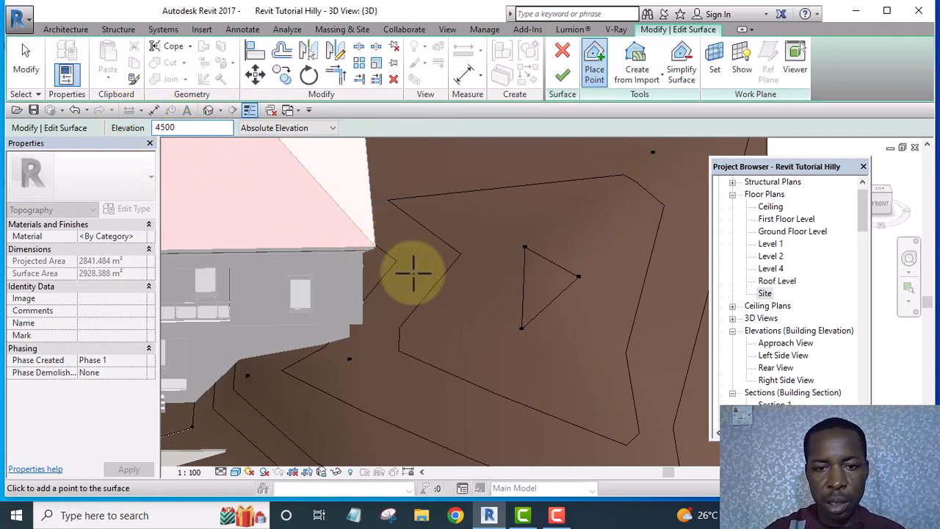
{"action": "left_click", "coordinate": [459, 278]}
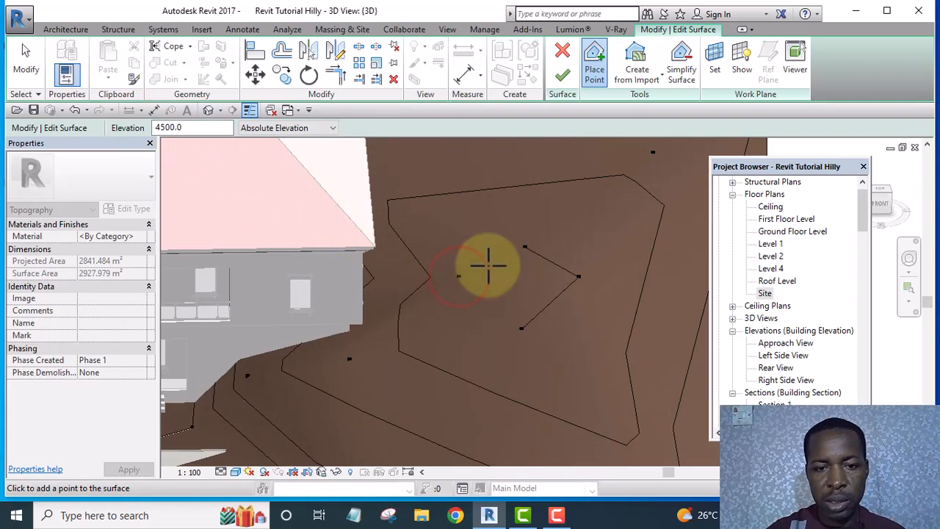
Examine how the reshaped slope meets the side wall, entrance steps and paving from several angles
{"action": "scroll", "coordinate": [499, 266], "scroll_direction": "down", "scroll_amount": 5}
{"action": "scroll", "coordinate": [526, 290], "scroll_direction": "up", "scroll_amount": 4}
{"action": "scroll", "coordinate": [526, 290], "scroll_direction": "down", "scroll_amount": 3}
{"action": "middle_click_drag", "start_coordinate": [536, 268], "coordinate": [636, 298], "text": "shift"}
{"action": "scroll", "coordinate": [420, 294], "scroll_direction": "up", "scroll_amount": 2}
{"action": "scroll", "coordinate": [440, 326], "scroll_direction": "up", "scroll_amount": 2}
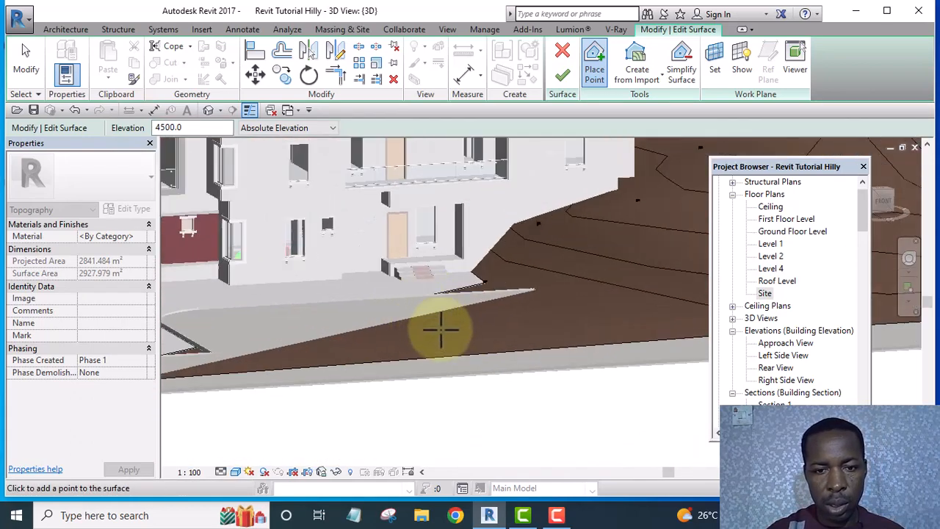
{"action": "scroll", "coordinate": [472, 318], "scroll_direction": "down", "scroll_amount": 3}
{"action": "middle_click_drag", "start_coordinate": [472, 319], "coordinate": [437, 298], "text": "shift"}
{"action": "scroll", "coordinate": [535, 342], "scroll_direction": "up", "scroll_amount": 2}
{"action": "scroll", "coordinate": [514, 325], "scroll_direction": "down", "scroll_amount": 3}
{"action": "scroll", "coordinate": [455, 290], "scroll_direction": "up", "scroll_amount": 3}
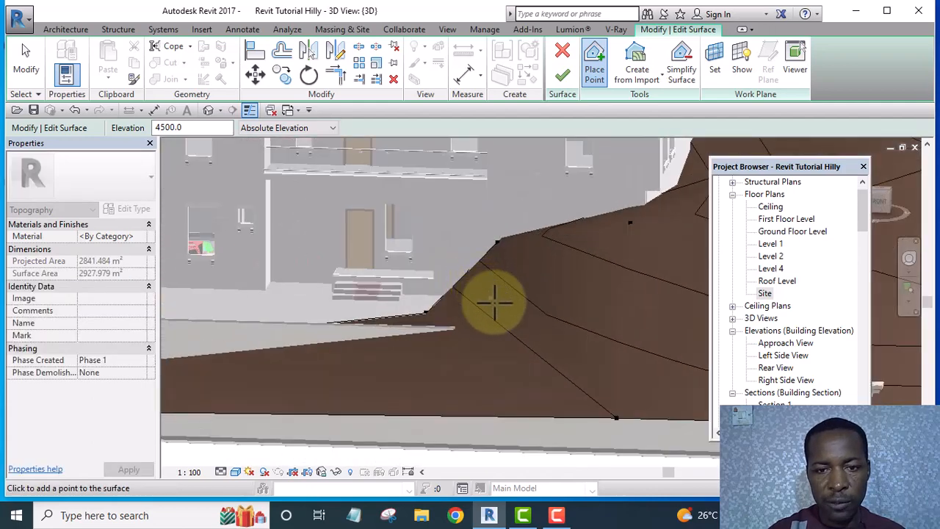
{"action": "scroll", "coordinate": [505, 329], "scroll_direction": "down", "scroll_amount": 3}
{"action": "middle_click_drag", "start_coordinate": [445, 357], "coordinate": [275, 338], "text": "shift"}
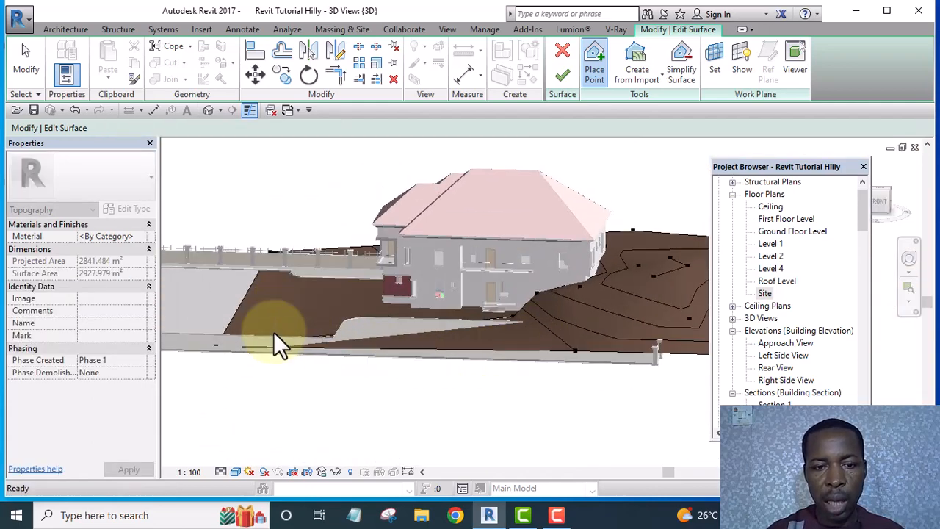
End point placement and finish editing the toposurface
{"action": "scroll", "coordinate": [357, 337], "scroll_direction": "up", "scroll_amount": 3}
{"action": "key", "text": "Escape"}
{"action": "middle_click_drag", "start_coordinate": [372, 333], "coordinate": [243, 397]}
{"action": "scroll", "coordinate": [314, 349], "scroll_direction": "down", "scroll_amount": 2}
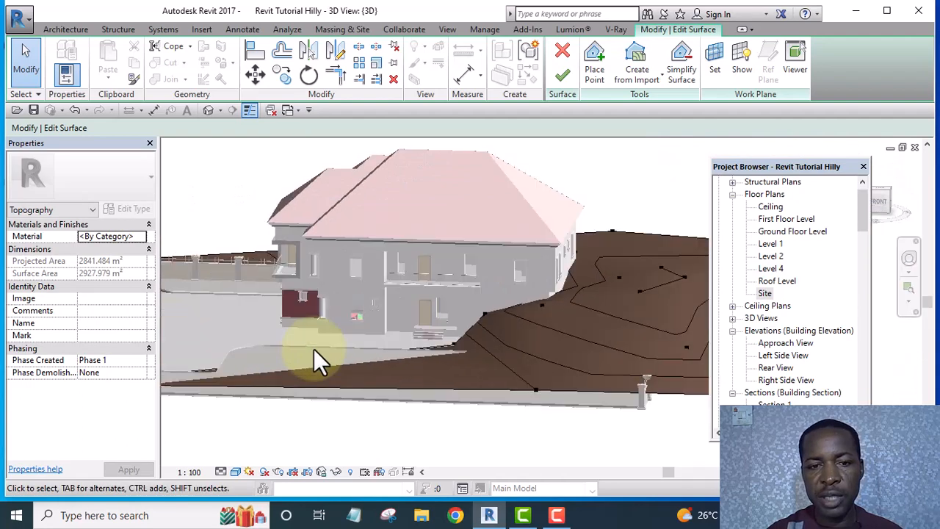
{"action": "middle_click_drag", "start_coordinate": [313, 348], "coordinate": [428, 339], "text": "shift"}
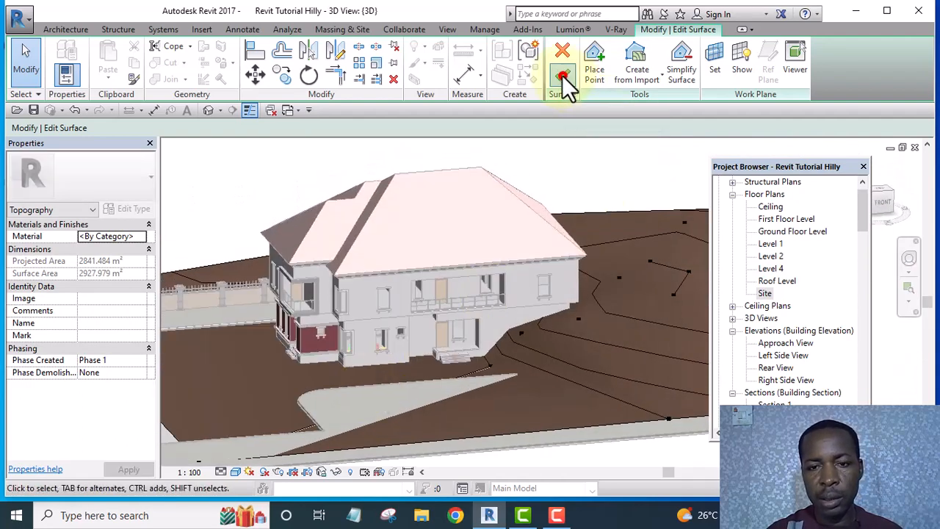
{"action": "left_click", "coordinate": [563, 76]}
Assign the Grass Lawn material to the toposurface
{"action": "scroll", "coordinate": [580, 253], "scroll_direction": "down", "scroll_amount": 4}
{"action": "scroll", "coordinate": [605, 272], "scroll_direction": "up", "scroll_amount": 5}
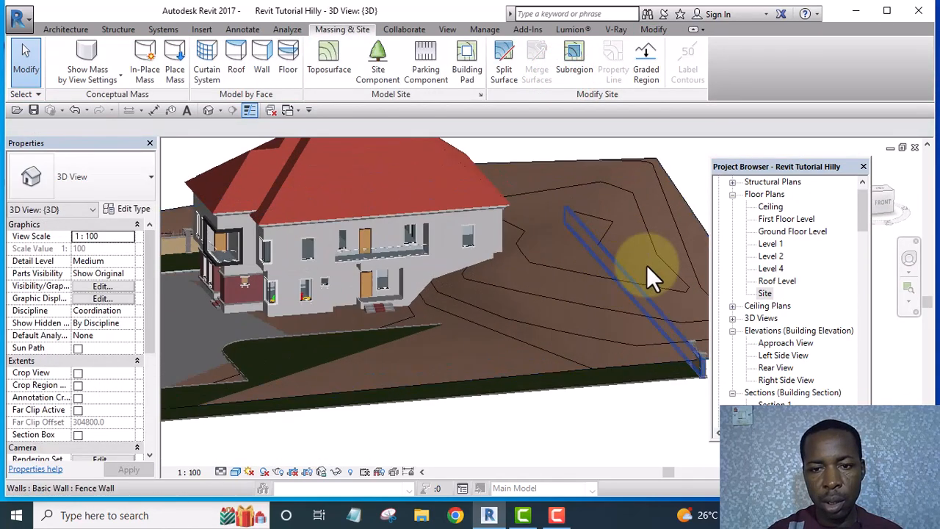
{"action": "middle_click_drag", "start_coordinate": [640, 272], "coordinate": [594, 251], "text": "shift"}
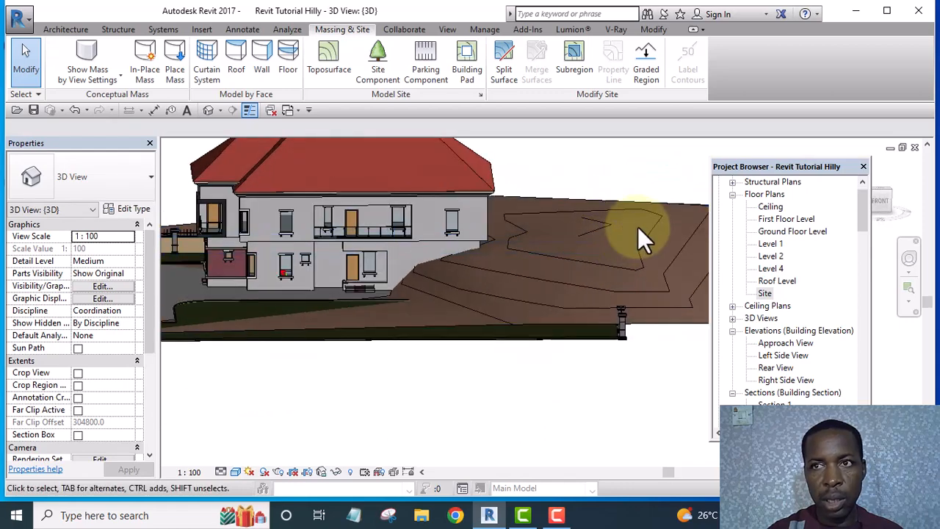
{"action": "left_click", "coordinate": [640, 206]}
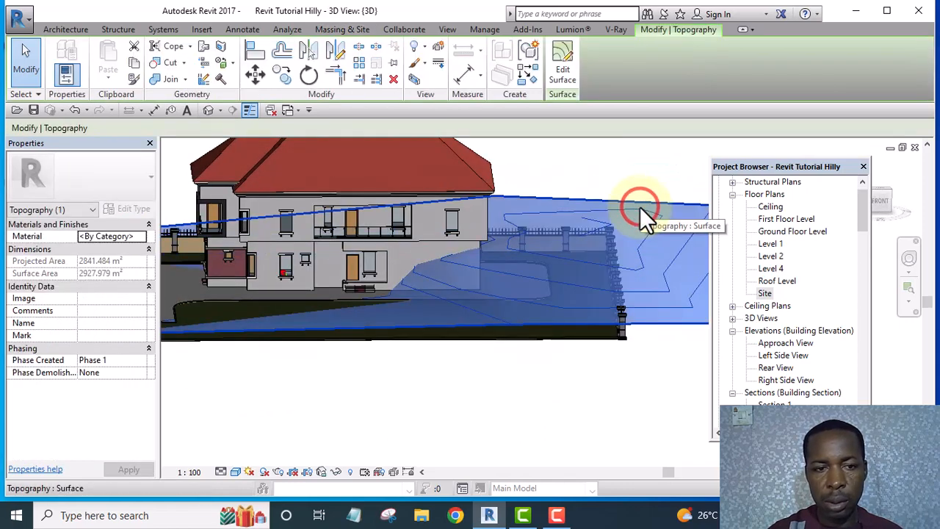
{"action": "left_click", "coordinate": [142, 235]}
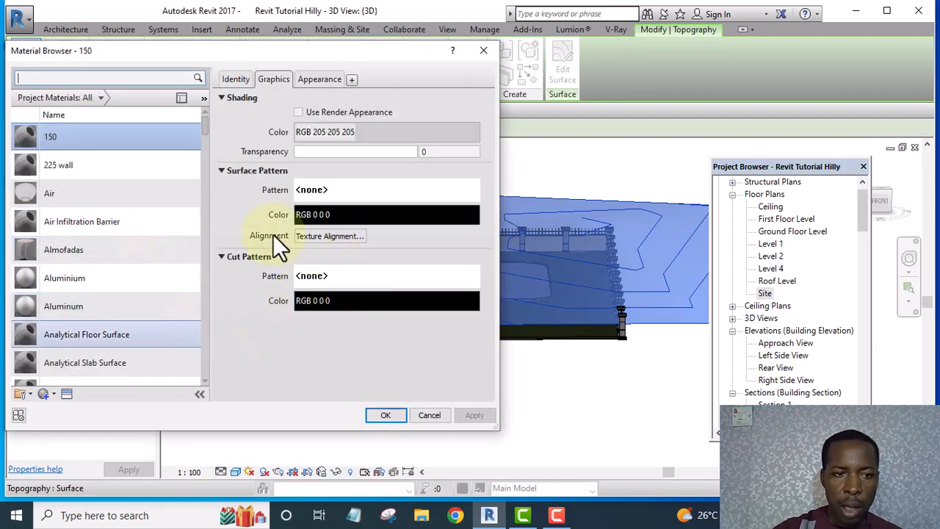
{"action": "scroll", "coordinate": [99, 271], "scroll_direction": "down", "scroll_amount": 15}
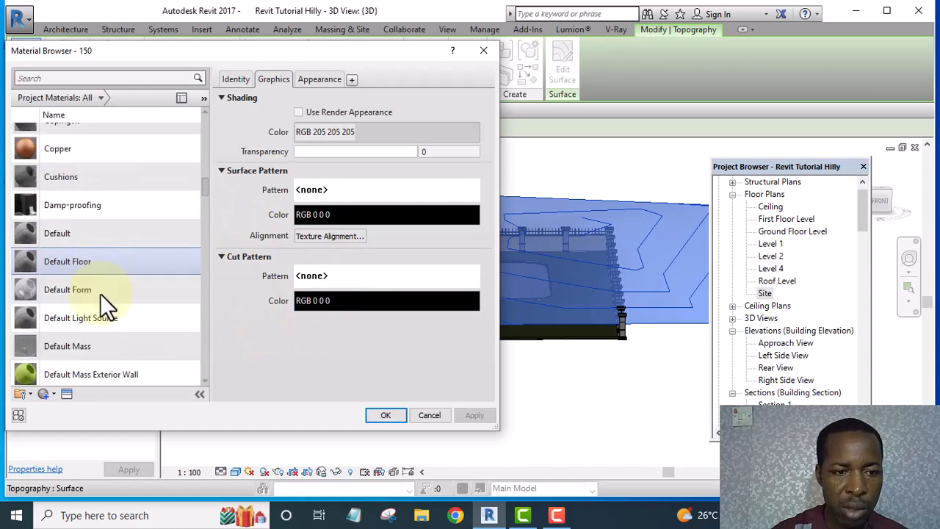
{"action": "scroll", "coordinate": [100, 293], "scroll_direction": "down", "scroll_amount": 8}
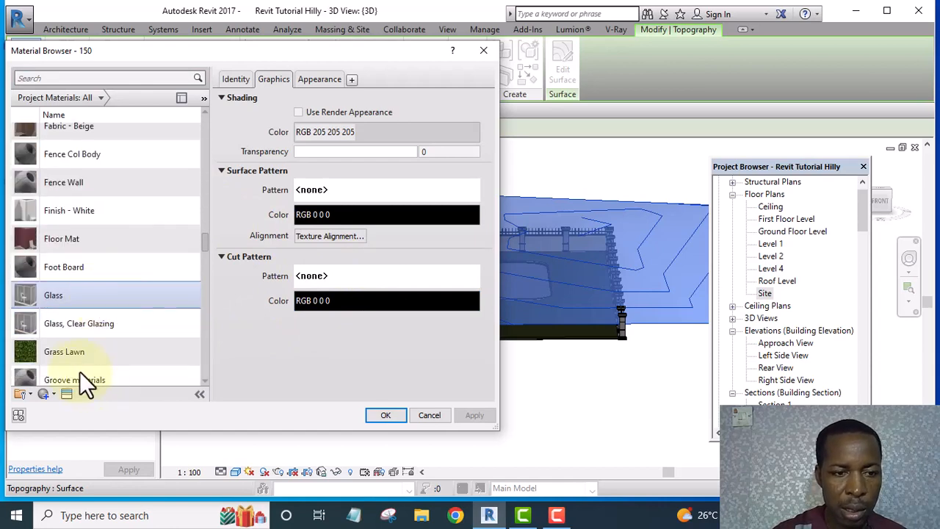
{"action": "left_click", "coordinate": [62, 350]}
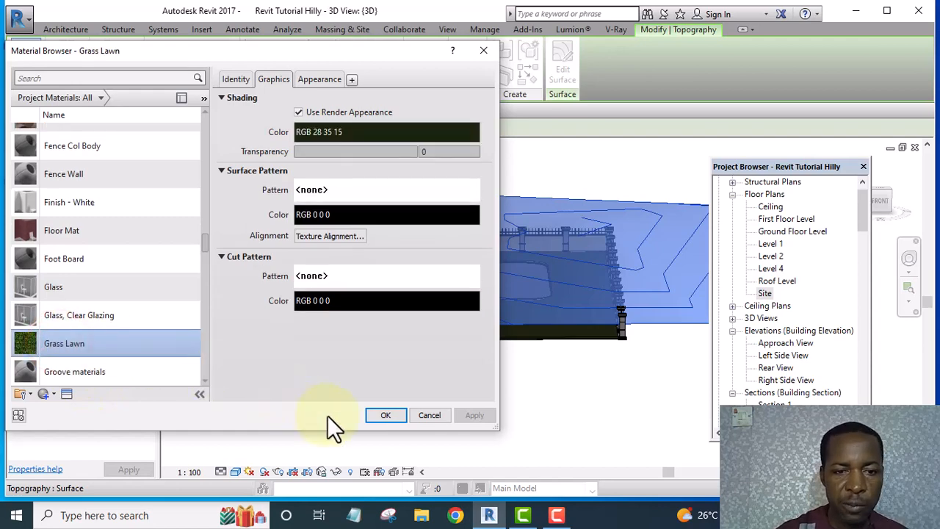
{"action": "left_click", "coordinate": [389, 417]}
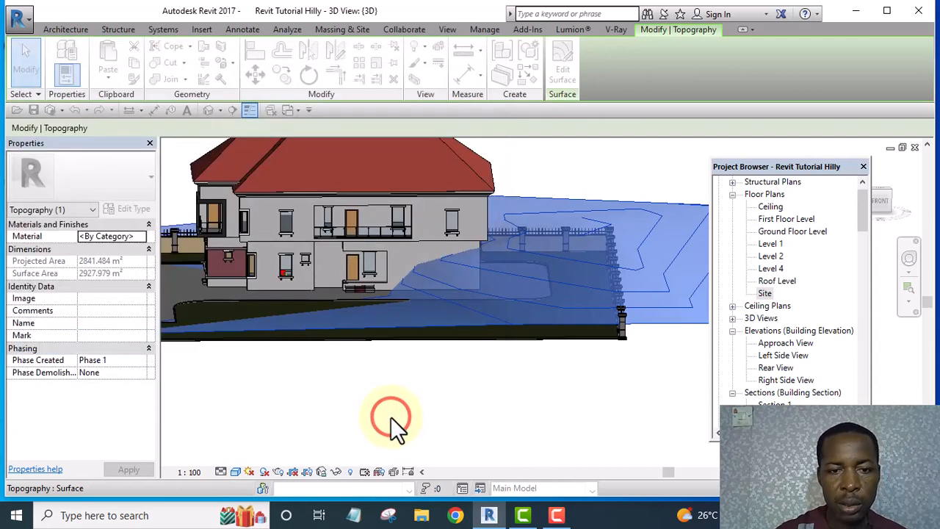
{"action": "scroll", "coordinate": [510, 323], "scroll_direction": "down", "scroll_amount": 4}
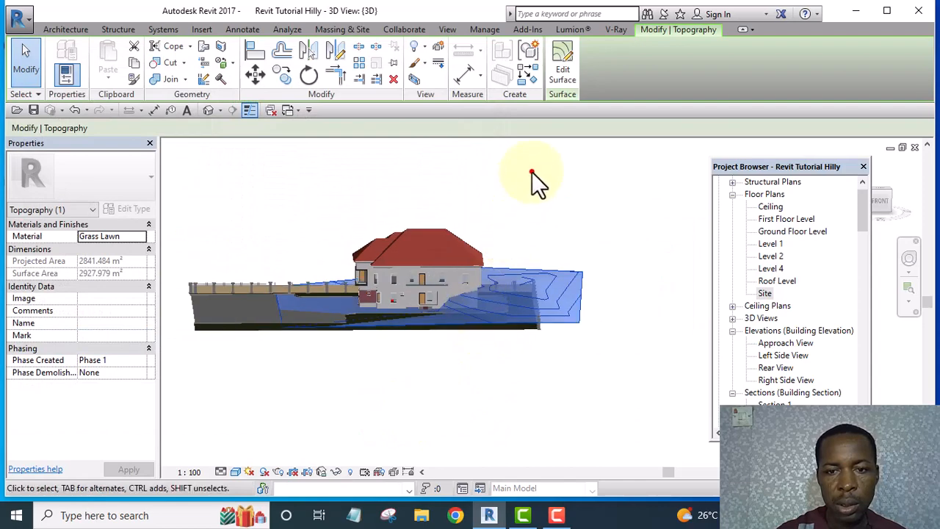
{"action": "left_click", "coordinate": [532, 172]}
{"action": "middle_click_drag", "start_coordinate": [424, 410], "coordinate": [494, 338], "text": "shift"}
{"action": "scroll", "coordinate": [492, 323], "scroll_direction": "up", "scroll_amount": 5}
{"action": "scroll", "coordinate": [493, 390], "scroll_direction": "down", "scroll_amount": 4}
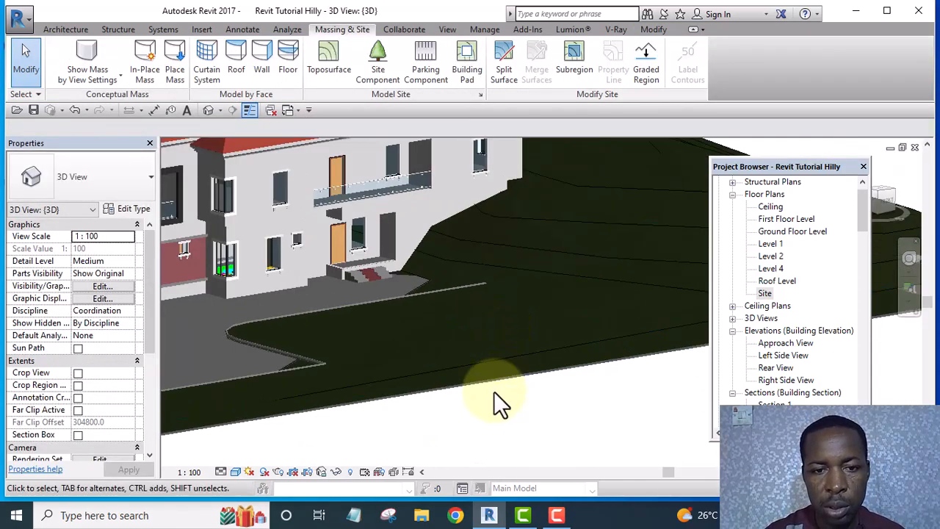
Finish the toposurface edit in the Site plan and check the terrain around the house and paving in 3D
{"action": "middle_click_drag", "start_coordinate": [490, 391], "coordinate": [517, 274]}
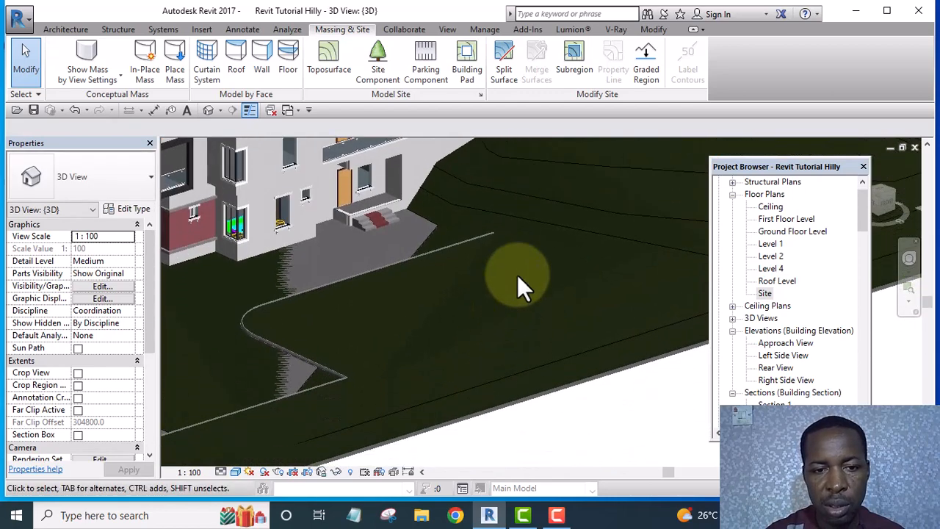
{"action": "scroll", "coordinate": [518, 274], "scroll_direction": "down", "scroll_amount": 3}
{"action": "scroll", "coordinate": [456, 284], "scroll_direction": "up", "scroll_amount": 5}
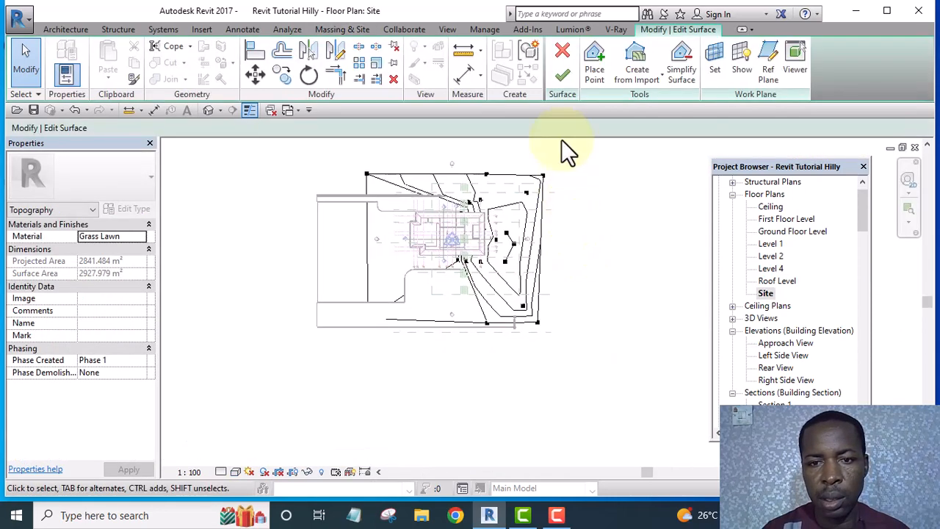
{"action": "left_click", "coordinate": [561, 77]}
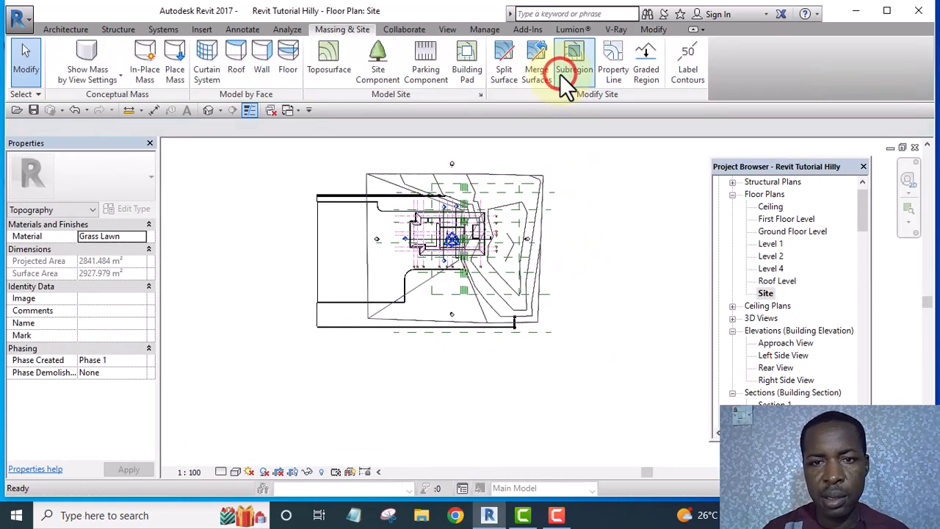
{"action": "left_click", "coordinate": [208, 109]}
{"action": "middle_click_drag", "start_coordinate": [605, 324], "coordinate": [470, 335], "text": "shift"}
{"action": "scroll", "coordinate": [518, 334], "scroll_direction": "up", "scroll_amount": 3}
{"action": "scroll", "coordinate": [486, 314], "scroll_direction": "down", "scroll_amount": 3}
{"action": "scroll", "coordinate": [316, 228], "scroll_direction": "up", "scroll_amount": 2}
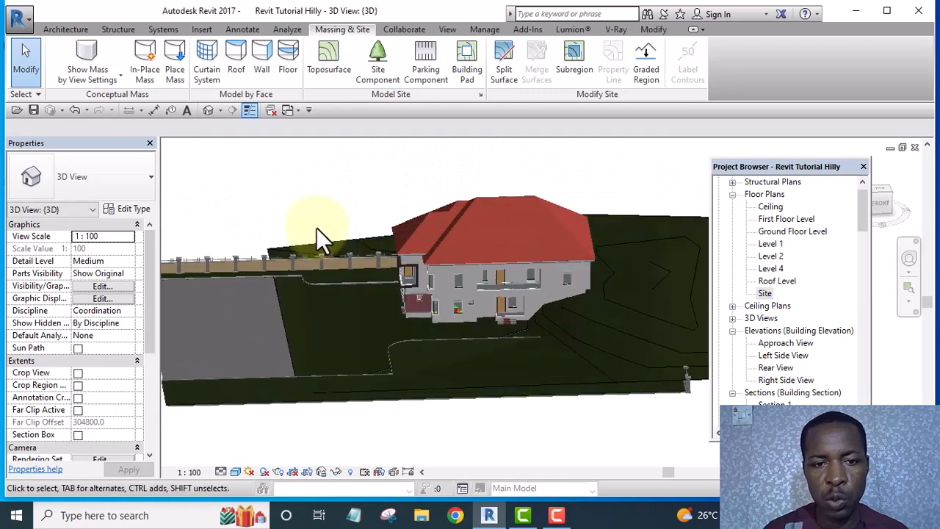
Reopen the Grass Lawn toposurface for surface editing in the Site floor plan
{"action": "left_click", "coordinate": [333, 244]}
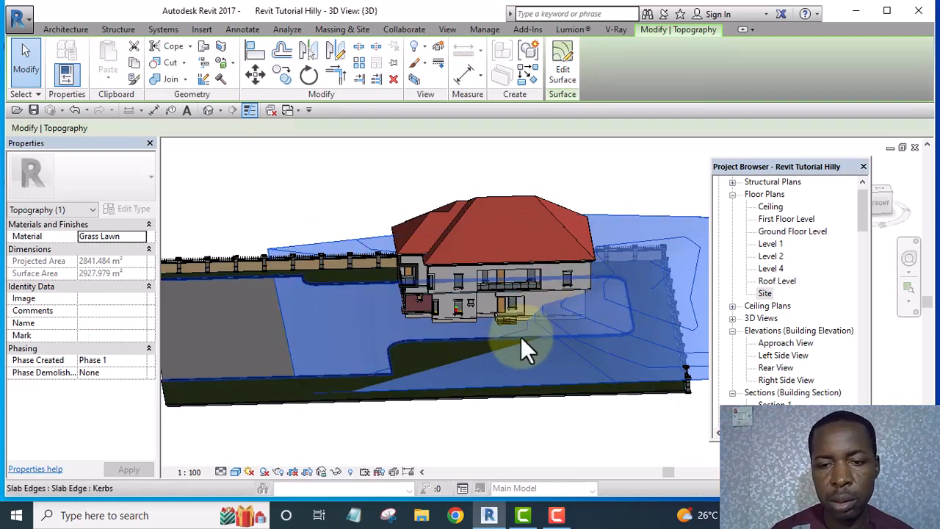
{"action": "scroll", "coordinate": [530, 336], "scroll_direction": "up", "scroll_amount": 3}
{"action": "scroll", "coordinate": [527, 305], "scroll_direction": "down", "scroll_amount": 6}
{"action": "scroll", "coordinate": [551, 318], "scroll_direction": "up", "scroll_amount": 2}
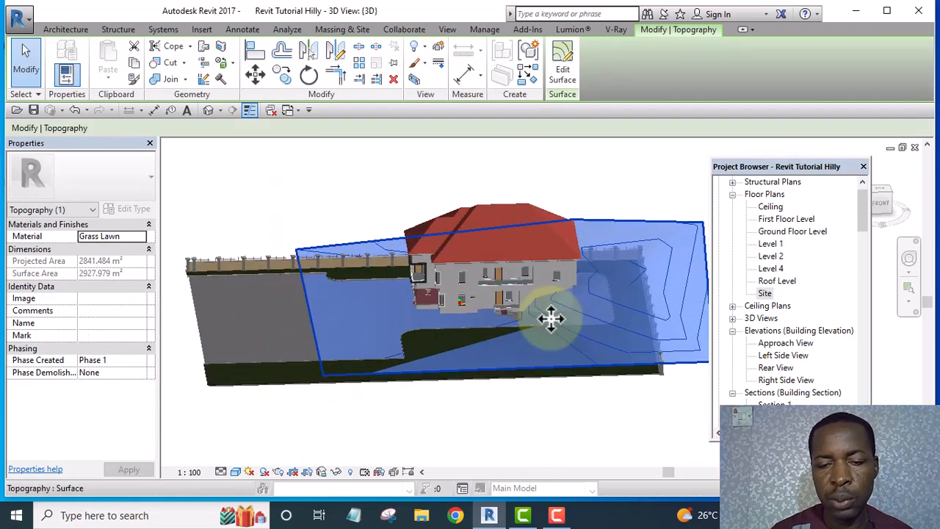
{"action": "scroll", "coordinate": [557, 339], "scroll_direction": "up", "scroll_amount": 2}
{"action": "middle_click_drag", "start_coordinate": [558, 344], "coordinate": [544, 360]}
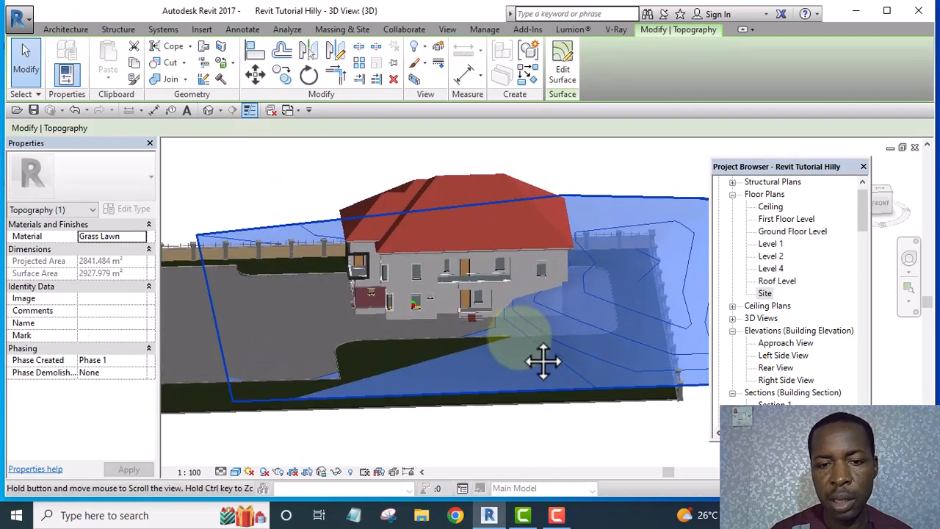
{"action": "left_click", "coordinate": [561, 70]}
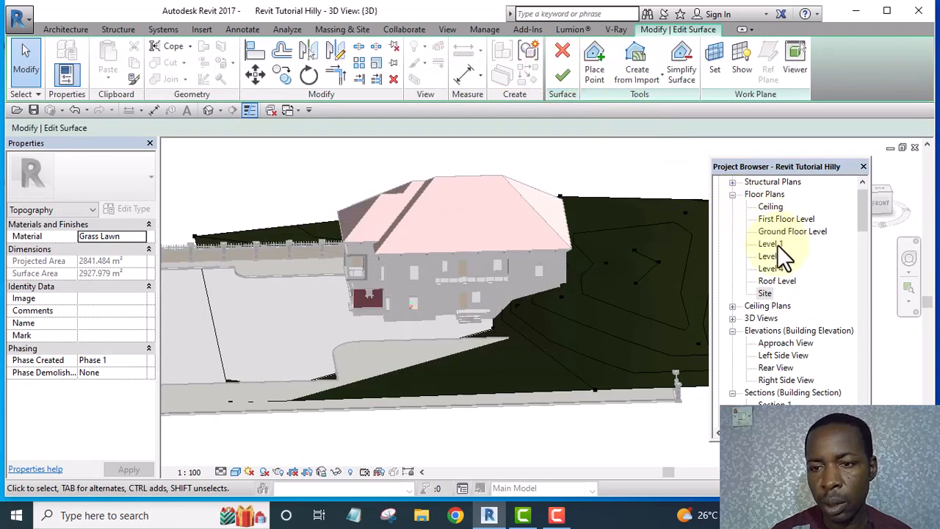
{"action": "double_click", "coordinate": [765, 293]}
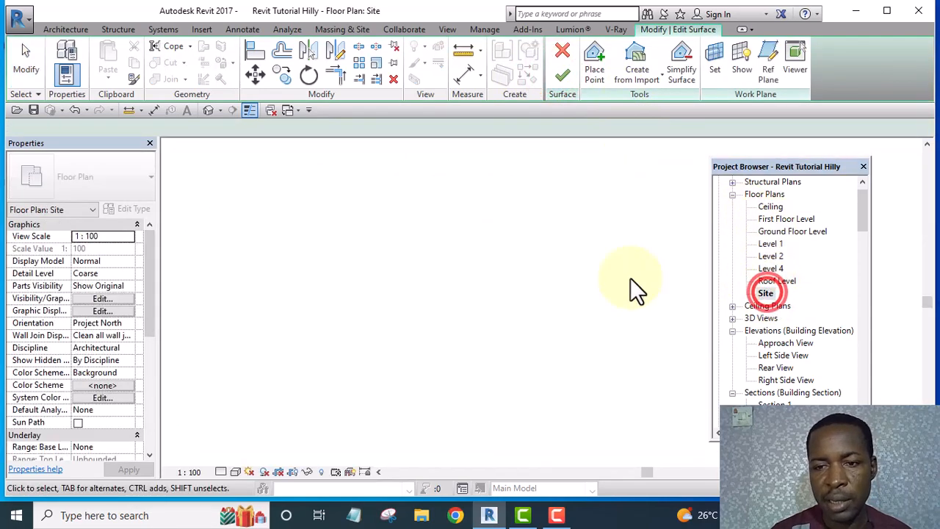
Place a point at absolute elevation -300 on the surface's driveway-side boundary, where the paving meets the fence-side lawn strip
{"action": "scroll", "coordinate": [444, 205], "scroll_direction": "up", "scroll_amount": 2}
{"action": "middle_click_drag", "start_coordinate": [445, 211], "coordinate": [448, 237]}
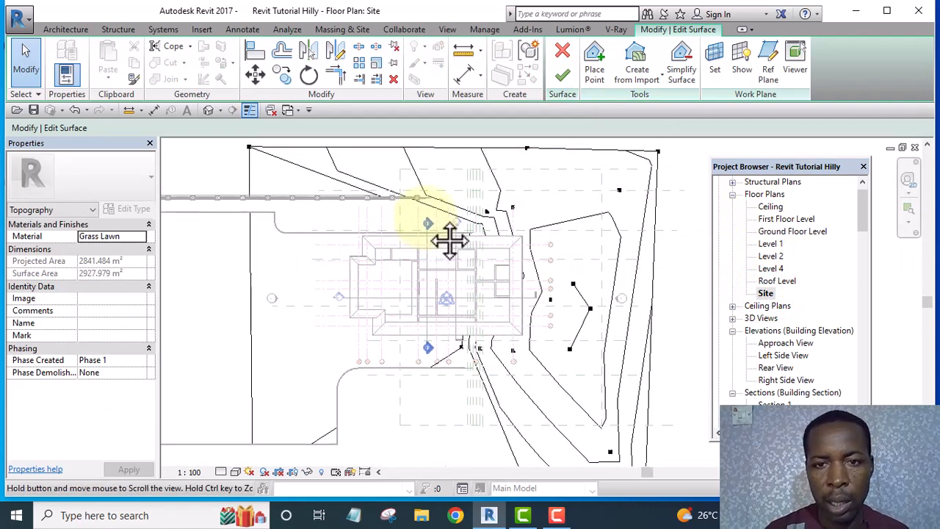
{"action": "scroll", "coordinate": [447, 237], "scroll_direction": "down", "scroll_amount": 1}
{"action": "left_click", "coordinate": [595, 67]}
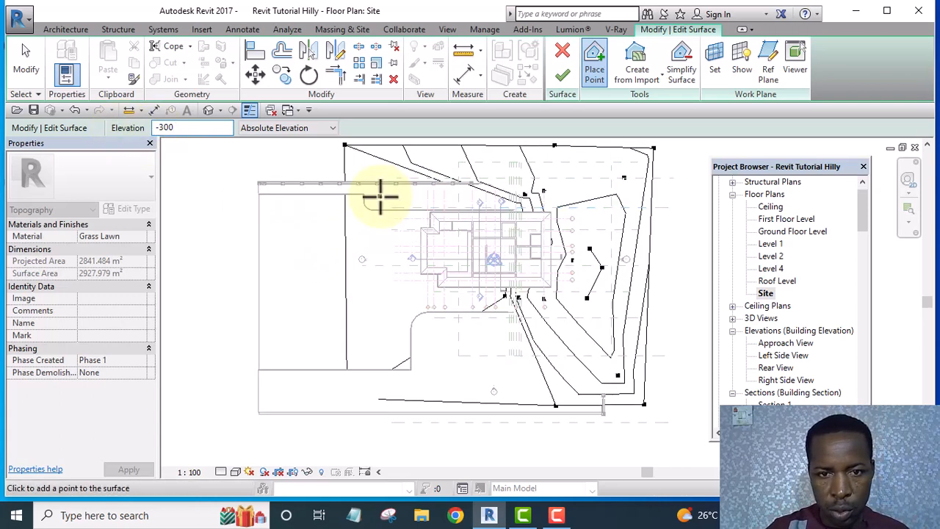
{"action": "scroll", "coordinate": [360, 219], "scroll_direction": "up", "scroll_amount": 3}
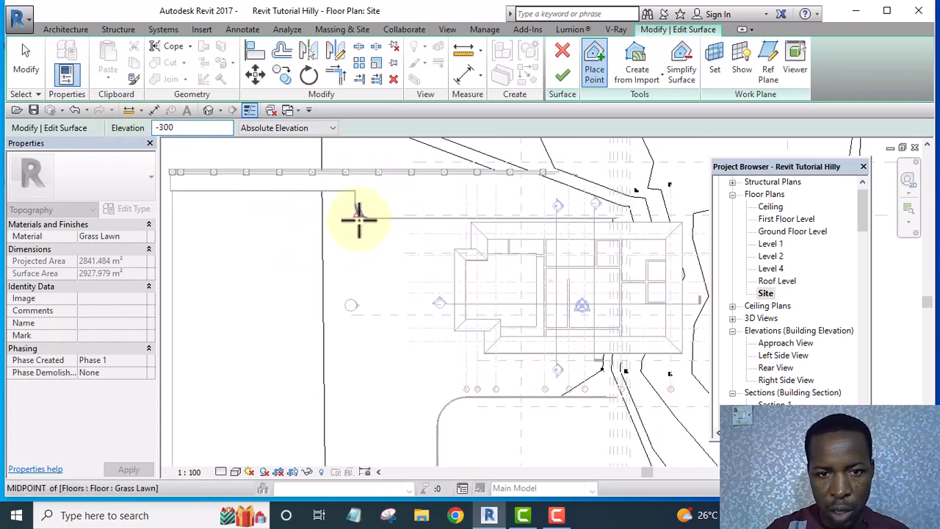
{"action": "left_click", "coordinate": [321, 185]}
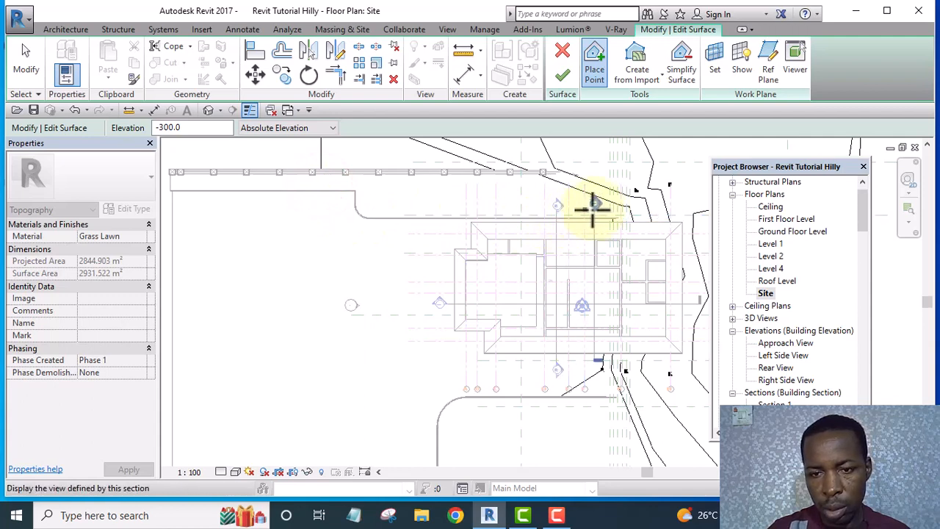
Add -300 elevation points beside the side entrance steps and on the paving near the opposite lawn strip, and finish the surface
{"action": "scroll", "coordinate": [591, 210], "scroll_direction": "down", "scroll_amount": 1}
{"action": "scroll", "coordinate": [600, 341], "scroll_direction": "up", "scroll_amount": 2}
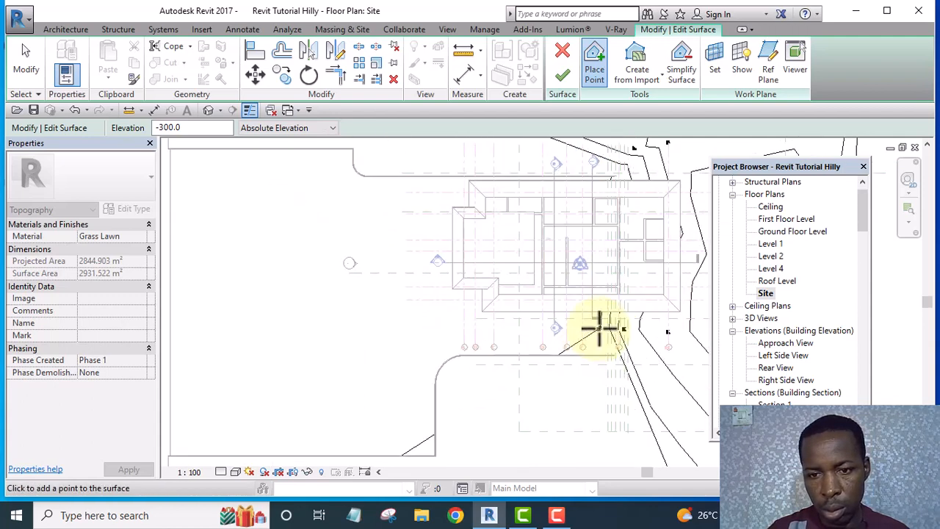
{"action": "scroll", "coordinate": [594, 317], "scroll_direction": "up", "scroll_amount": 2}
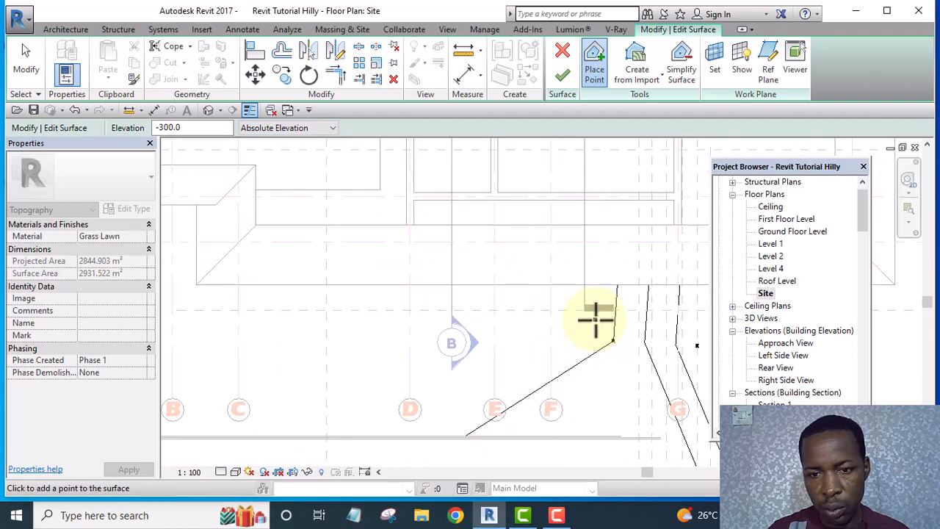
{"action": "scroll", "coordinate": [595, 318], "scroll_direction": "down", "scroll_amount": 3}
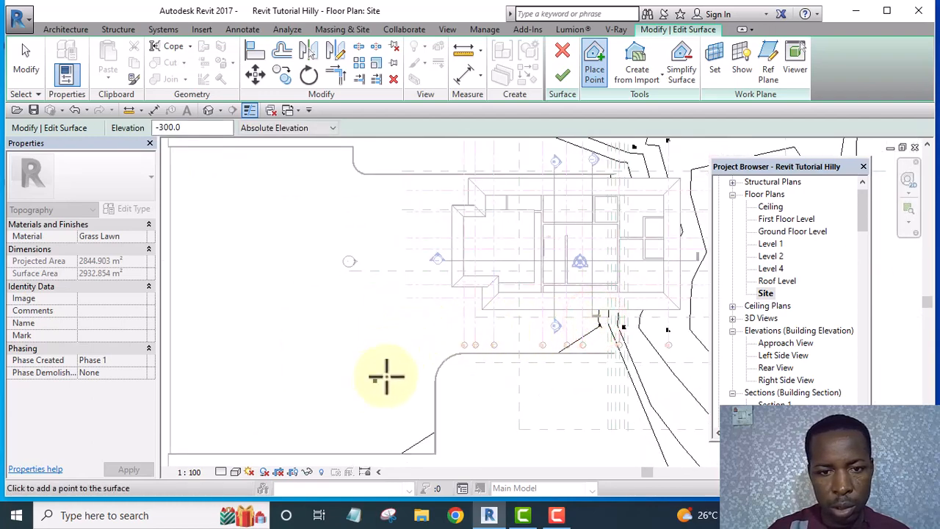
{"action": "scroll", "coordinate": [386, 377], "scroll_direction": "down", "scroll_amount": 3}
{"action": "scroll", "coordinate": [324, 383], "scroll_direction": "up", "scroll_amount": 1}
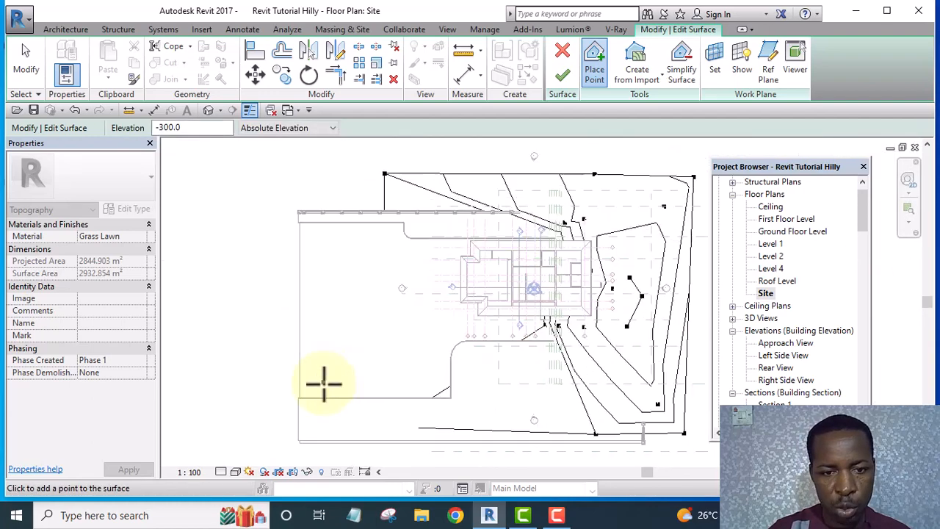
{"action": "left_click", "coordinate": [399, 369]}
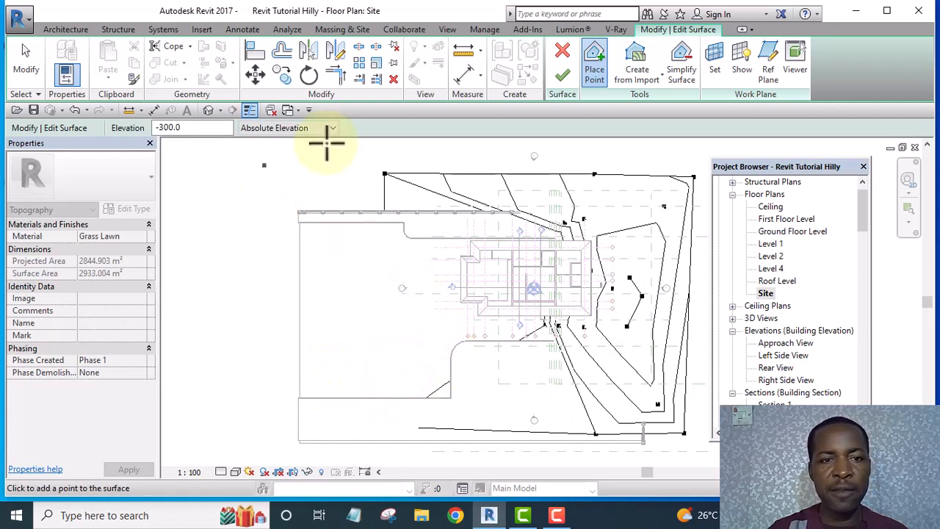
{"action": "left_click", "coordinate": [564, 75]}
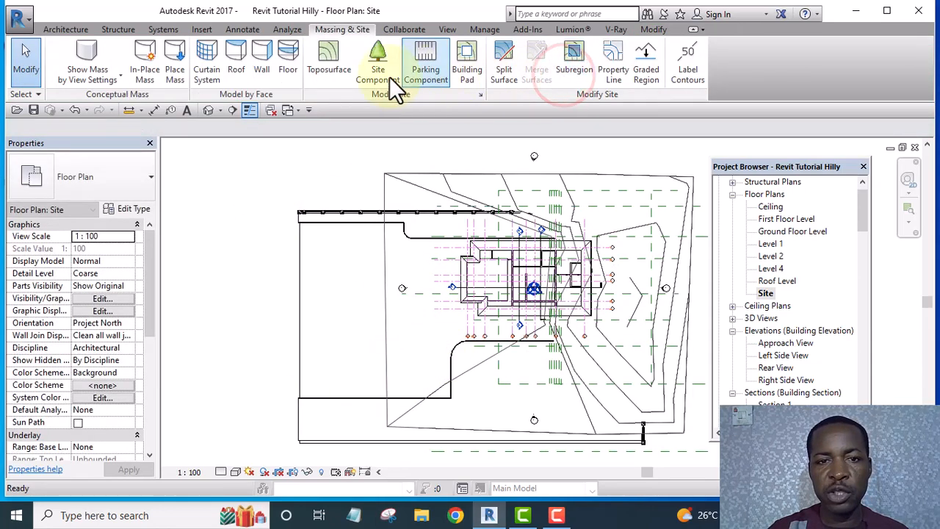
Examine in 3D how the terrain meets the paving, kerbs, entrance steps and side wall from several angles
{"action": "left_click", "coordinate": [205, 110]}
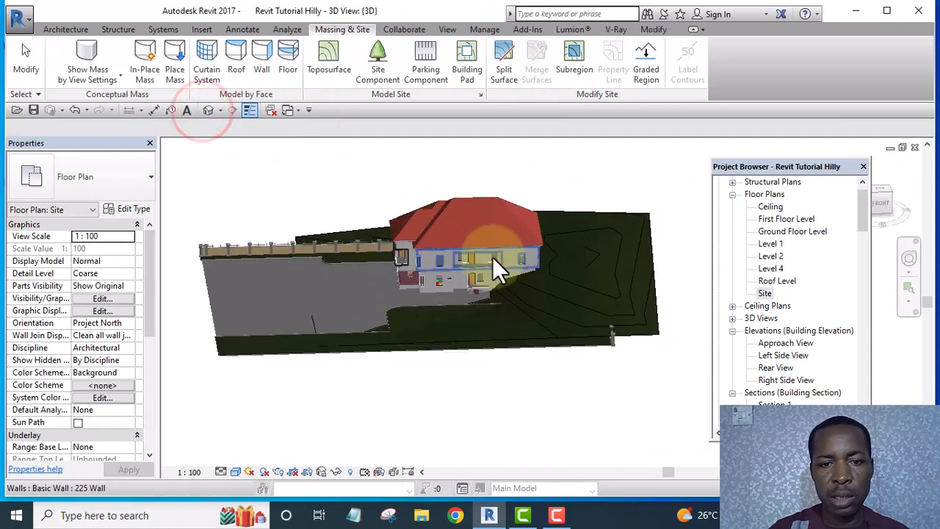
{"action": "scroll", "coordinate": [444, 387], "scroll_direction": "up", "scroll_amount": 6}
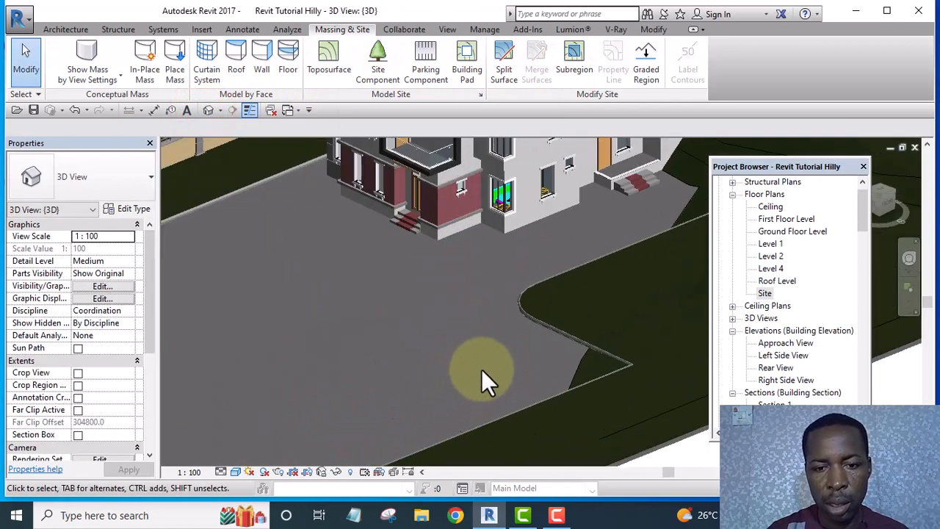
{"action": "scroll", "coordinate": [474, 302], "scroll_direction": "down", "scroll_amount": 3}
{"action": "scroll", "coordinate": [501, 323], "scroll_direction": "up", "scroll_amount": 5}
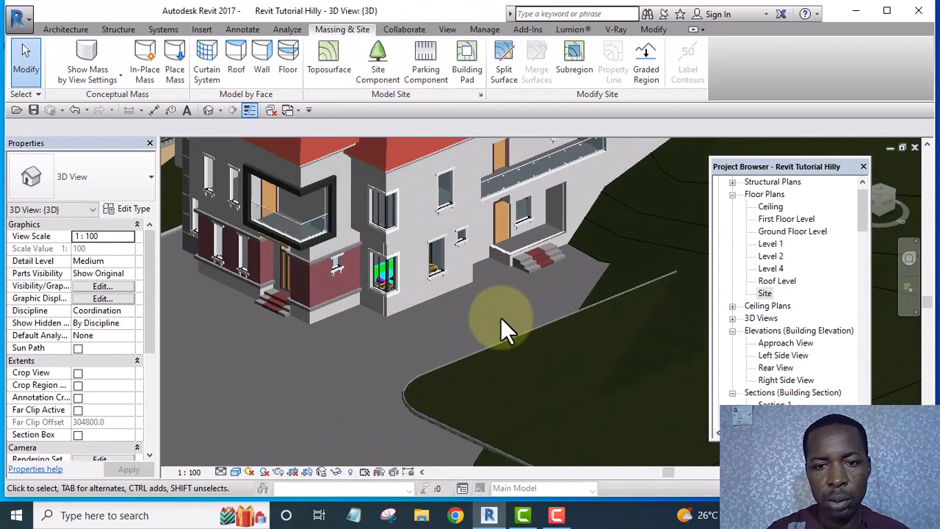
{"action": "middle_click_drag", "start_coordinate": [500, 324], "coordinate": [527, 332], "text": "shift"}
{"action": "scroll", "coordinate": [528, 332], "scroll_direction": "down", "scroll_amount": 2}
{"action": "middle_click_drag", "start_coordinate": [373, 357], "coordinate": [511, 254], "text": "shift"}
{"action": "scroll", "coordinate": [513, 242], "scroll_direction": "up", "scroll_amount": 6}
{"action": "scroll", "coordinate": [502, 291], "scroll_direction": "down", "scroll_amount": 4}
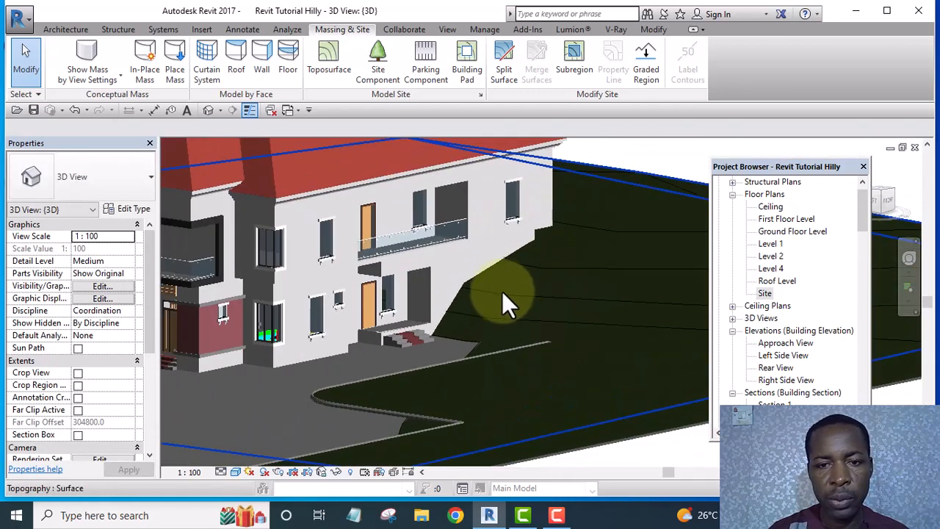
{"action": "middle_click_drag", "start_coordinate": [584, 248], "coordinate": [614, 340], "text": "shift"}
{"action": "scroll", "coordinate": [542, 273], "scroll_direction": "up", "scroll_amount": 2}
{"action": "scroll", "coordinate": [544, 273], "scroll_direction": "down", "scroll_amount": 4}
{"action": "scroll", "coordinate": [610, 331], "scroll_direction": "up", "scroll_amount": 4}
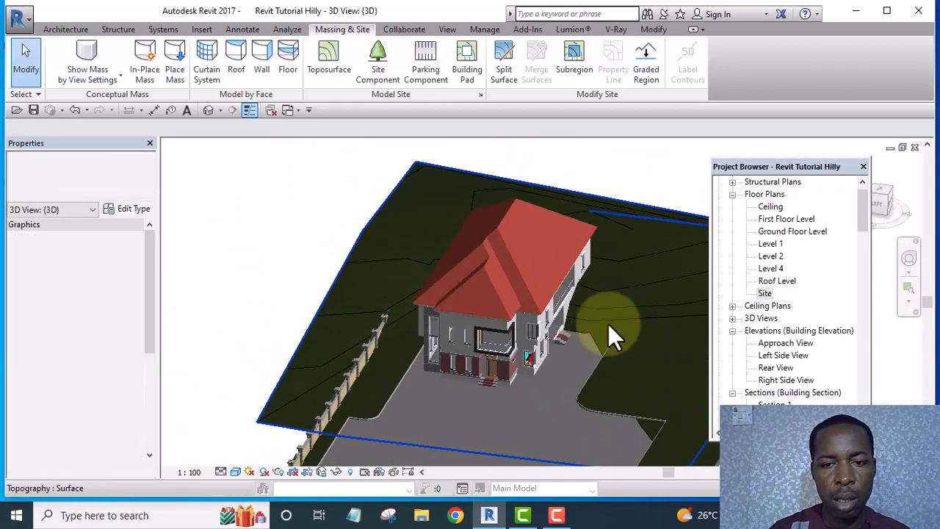
{"action": "middle_click_drag", "start_coordinate": [523, 345], "coordinate": [445, 326], "text": "shift"}
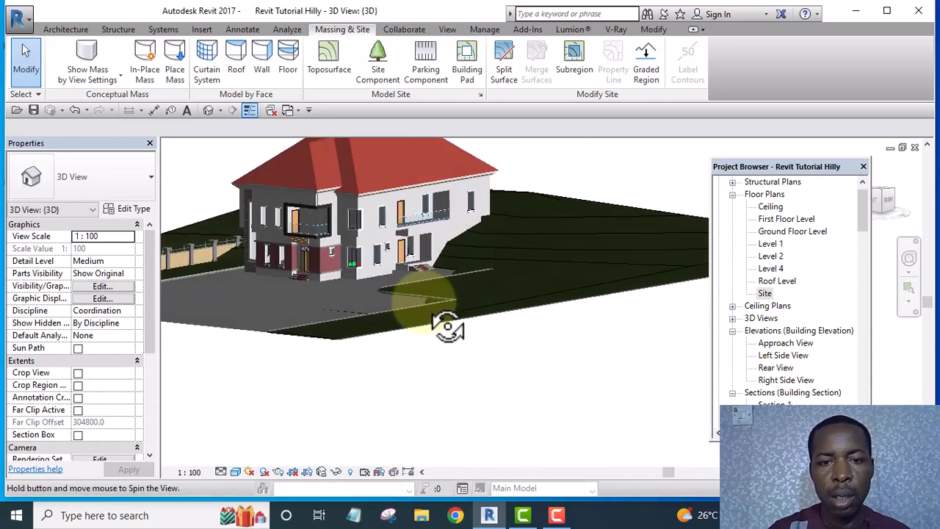